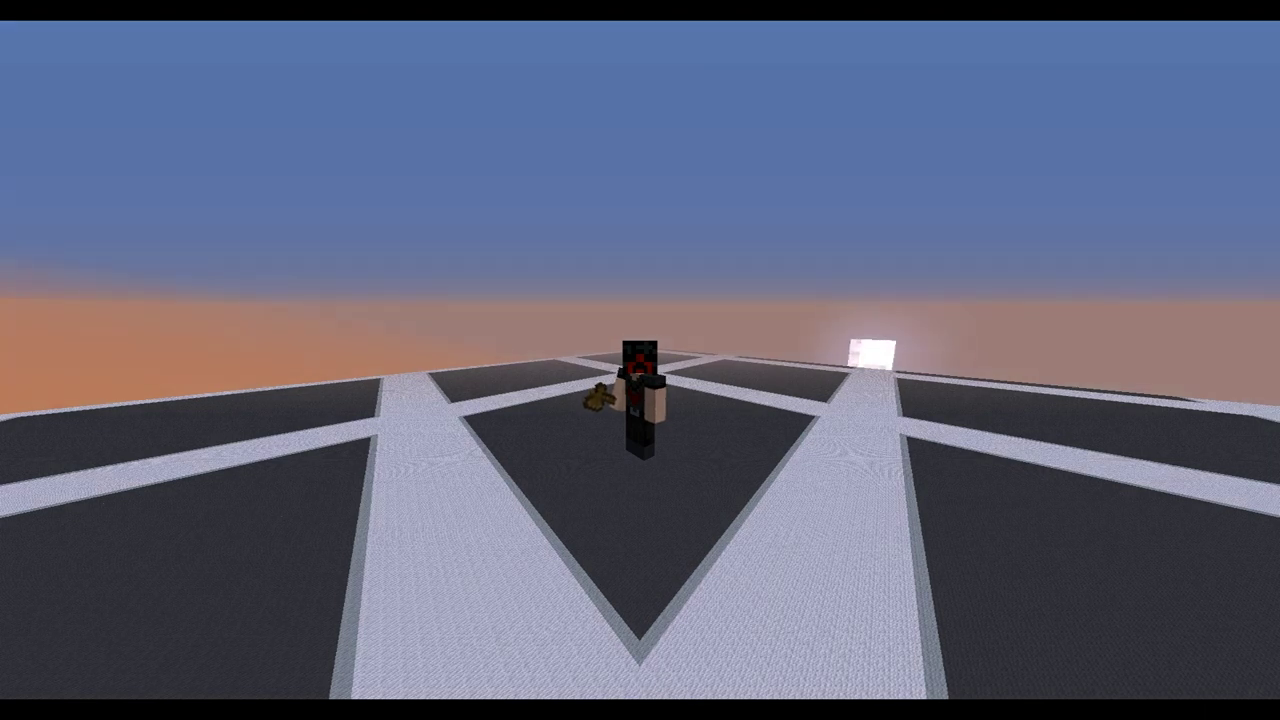
# - Start the FlatlandsBuilder wizard for a new world with /flbw create world1
pyautogui.press('t')
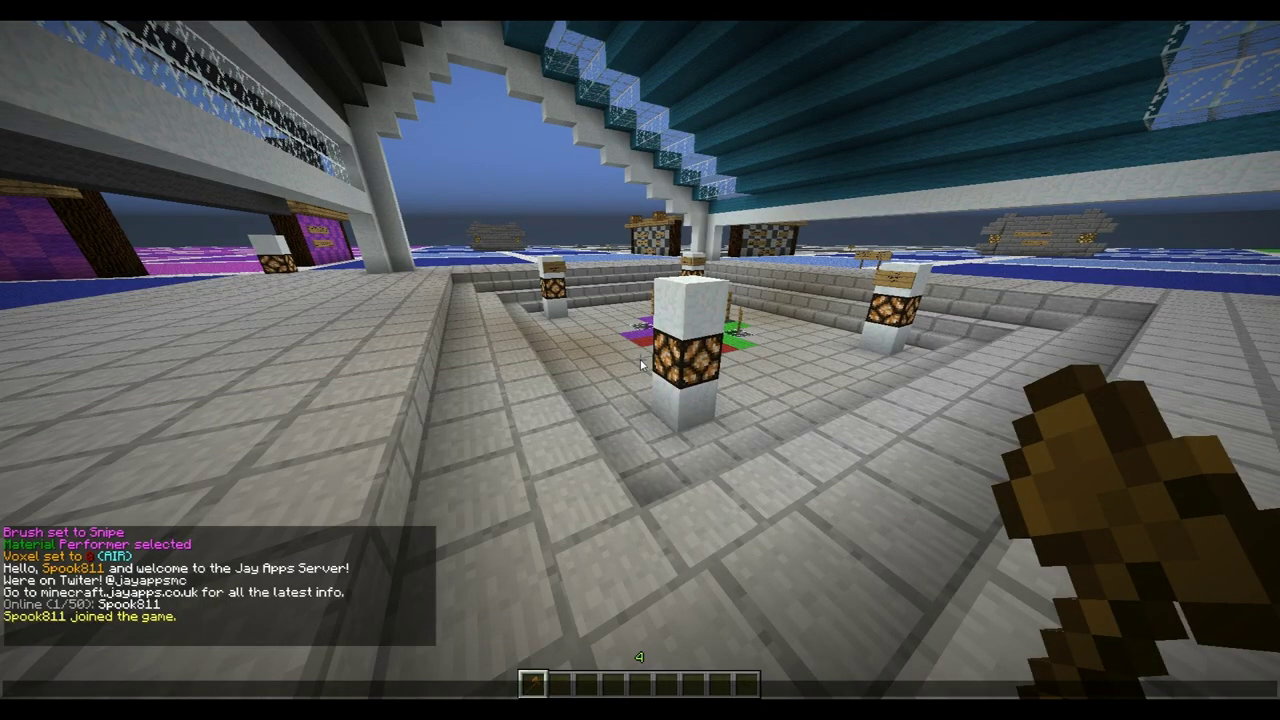
pyautogui.write('/flbw create world')
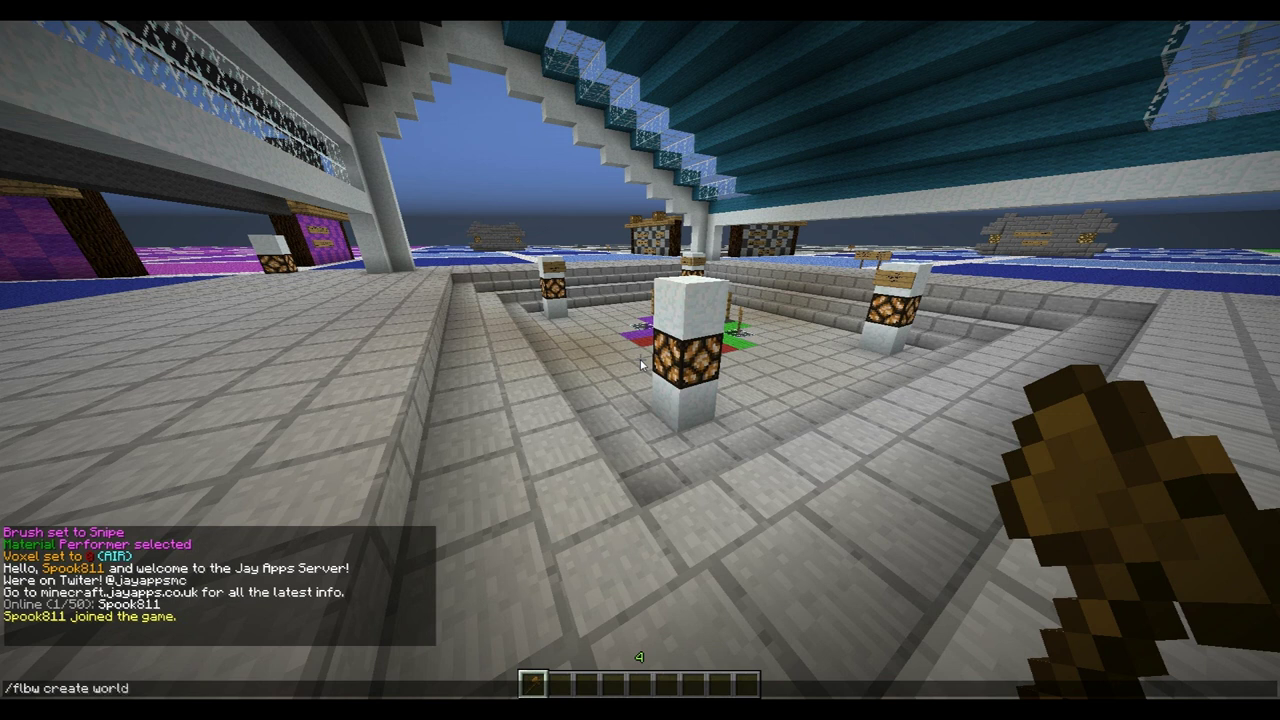
pyautogui.write('1')
pyautogui.press('Return')
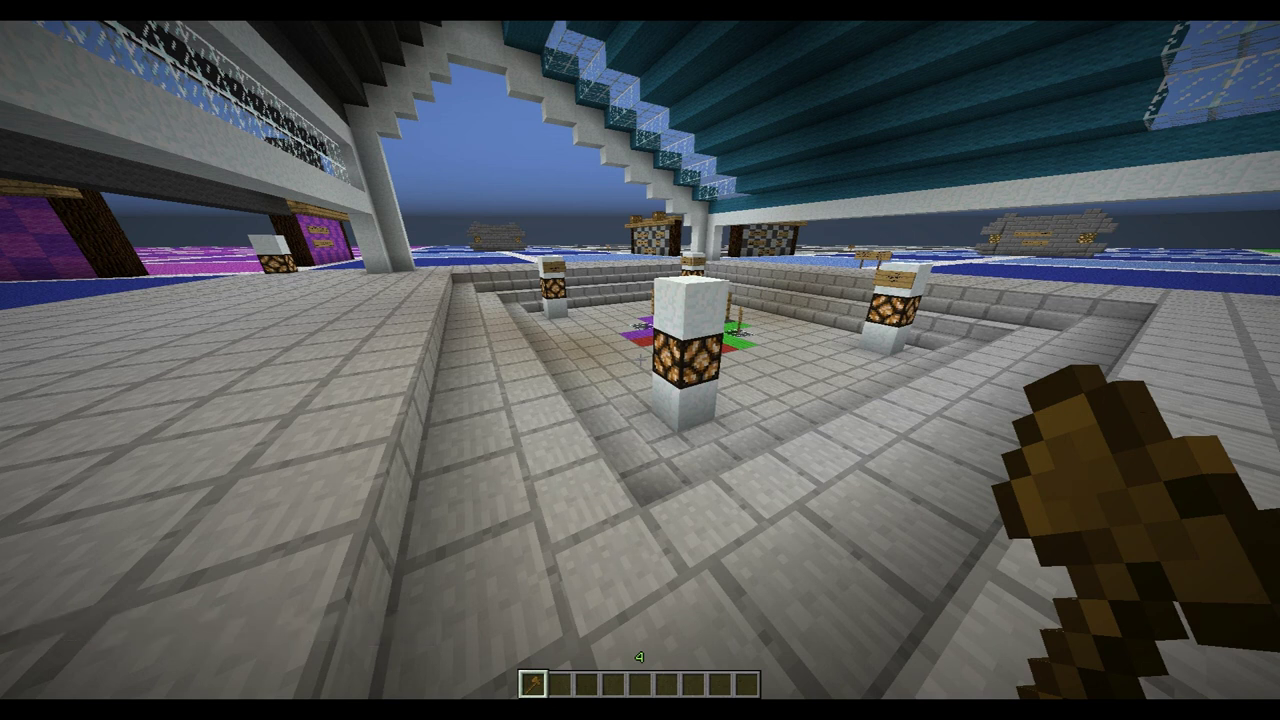
# - Enter /flbw usedefaults in chat so the wizard uses default settings
pyautogui.press('t')
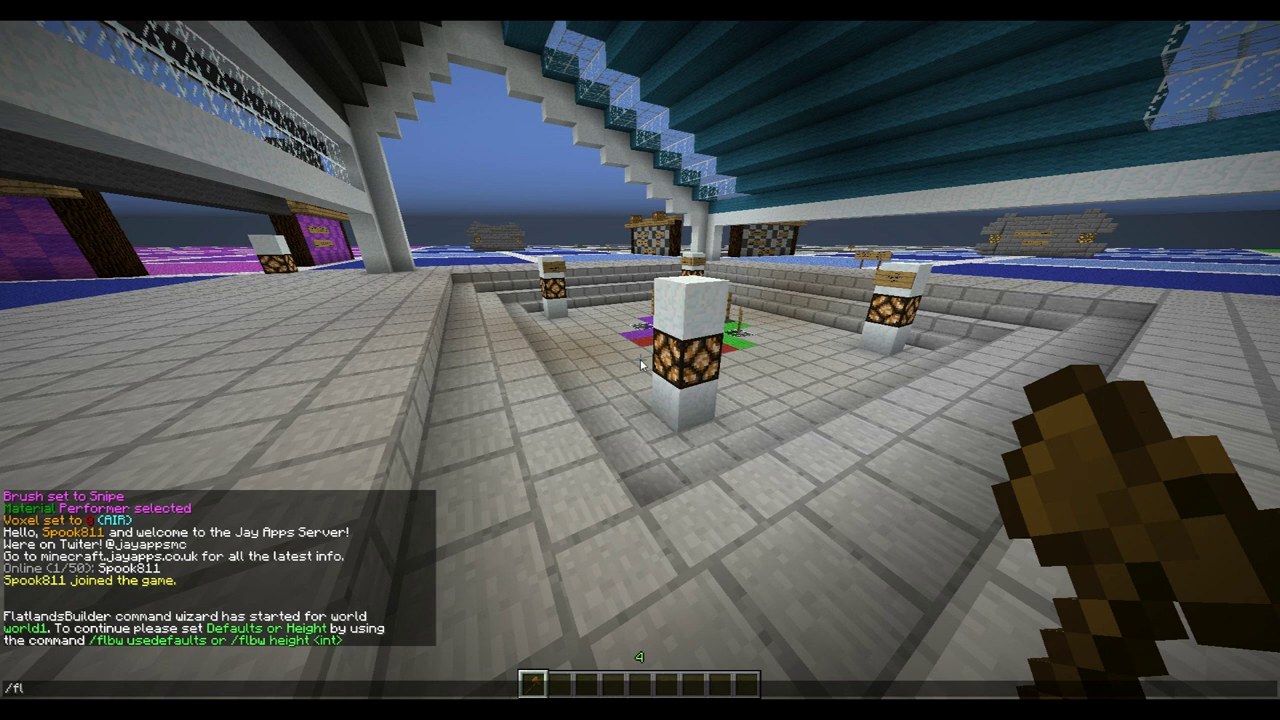
pyautogui.write('w user')
pyautogui.press('BackSpace')
pyautogui.write('defaults')
# - Submit usedefaults and run /mv create world1 normal -g FlatlandsBuilder -t flat
pyautogui.press('Return')
pyautogui.write('t')
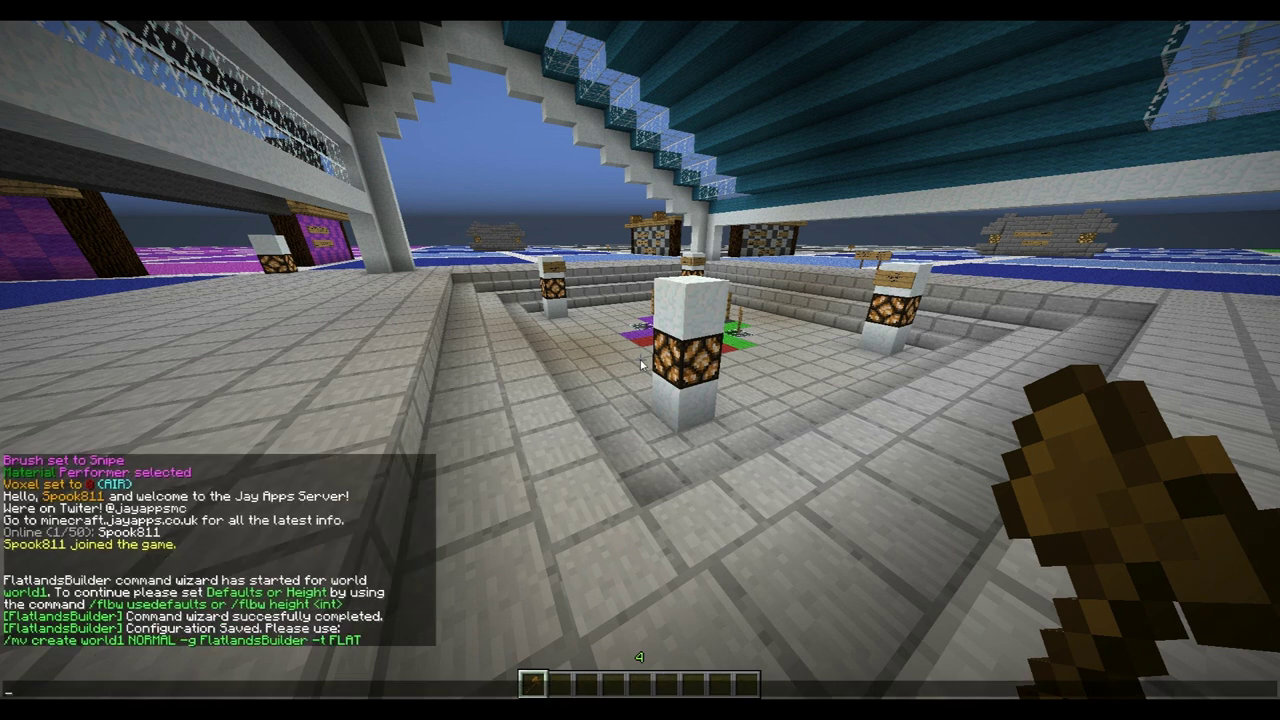
pyautogui.write('/')
pyautogui.write('mv create world1 norm')
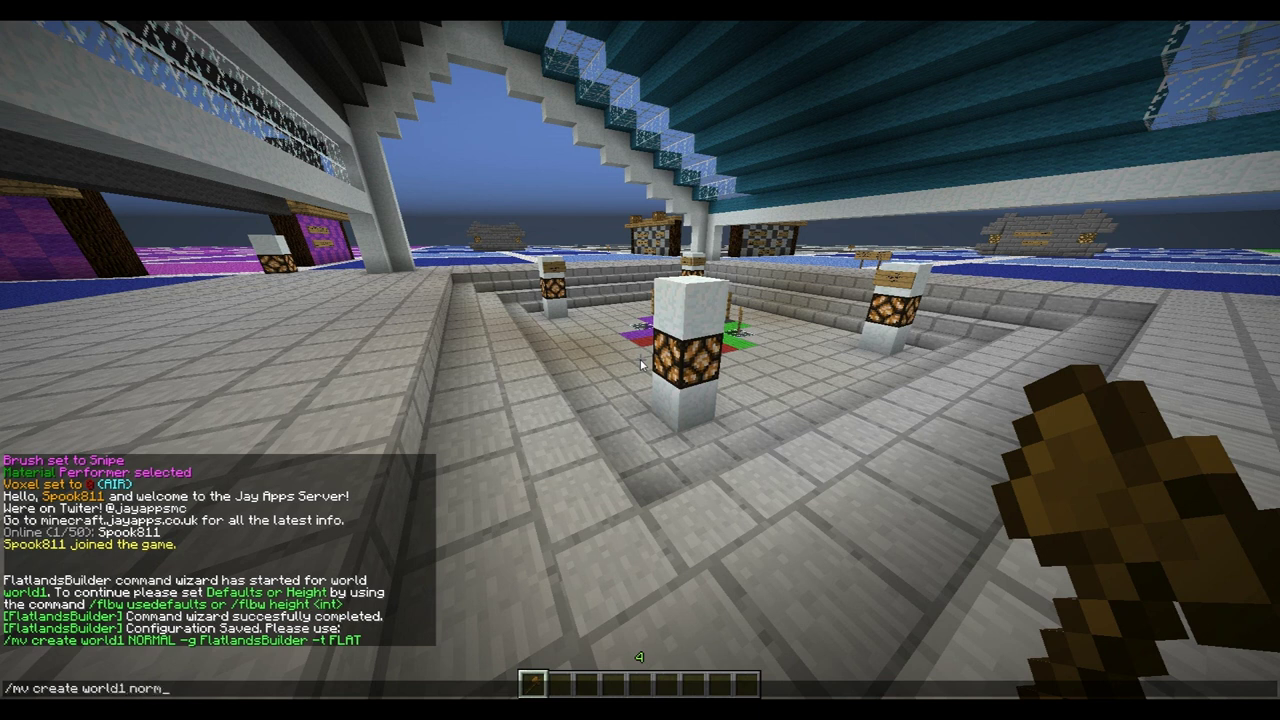
pyautogui.write('al -g')
pyautogui.write(' Flatlands')
pyautogui.write('Builder')
pyautogui.write(' -t')
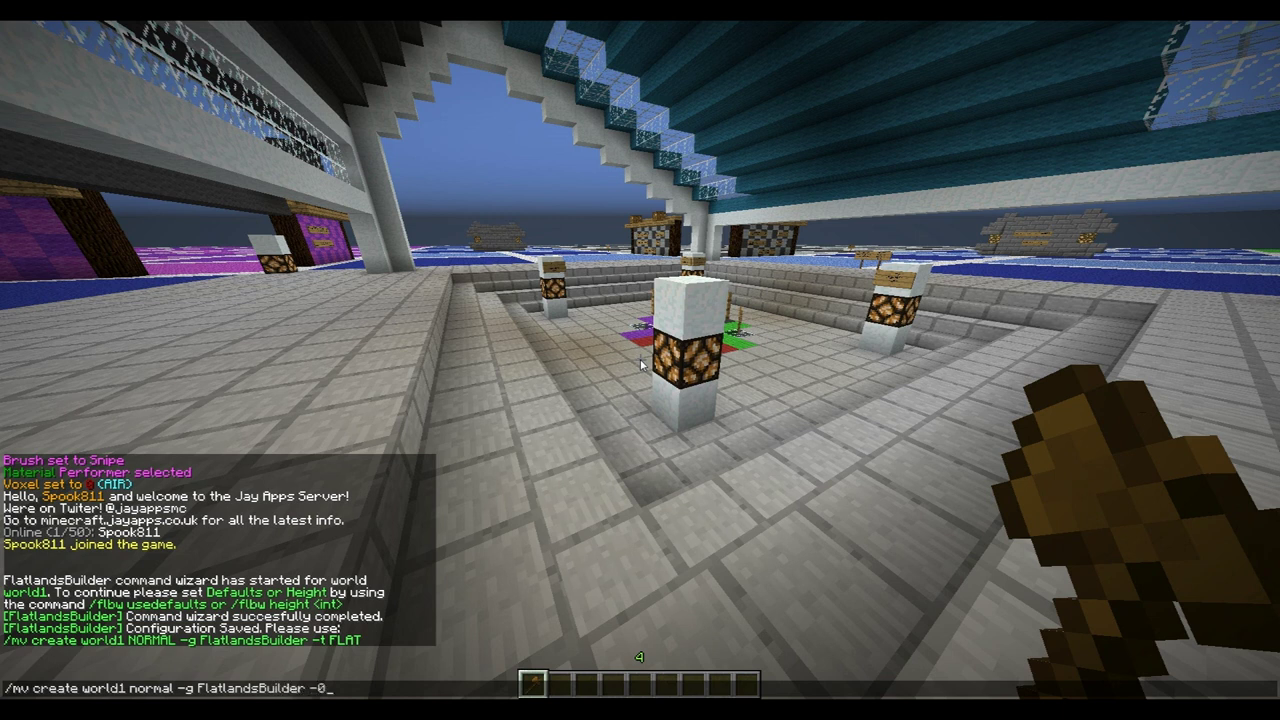
pyautogui.write(' flat')
pyautogui.press('Return')
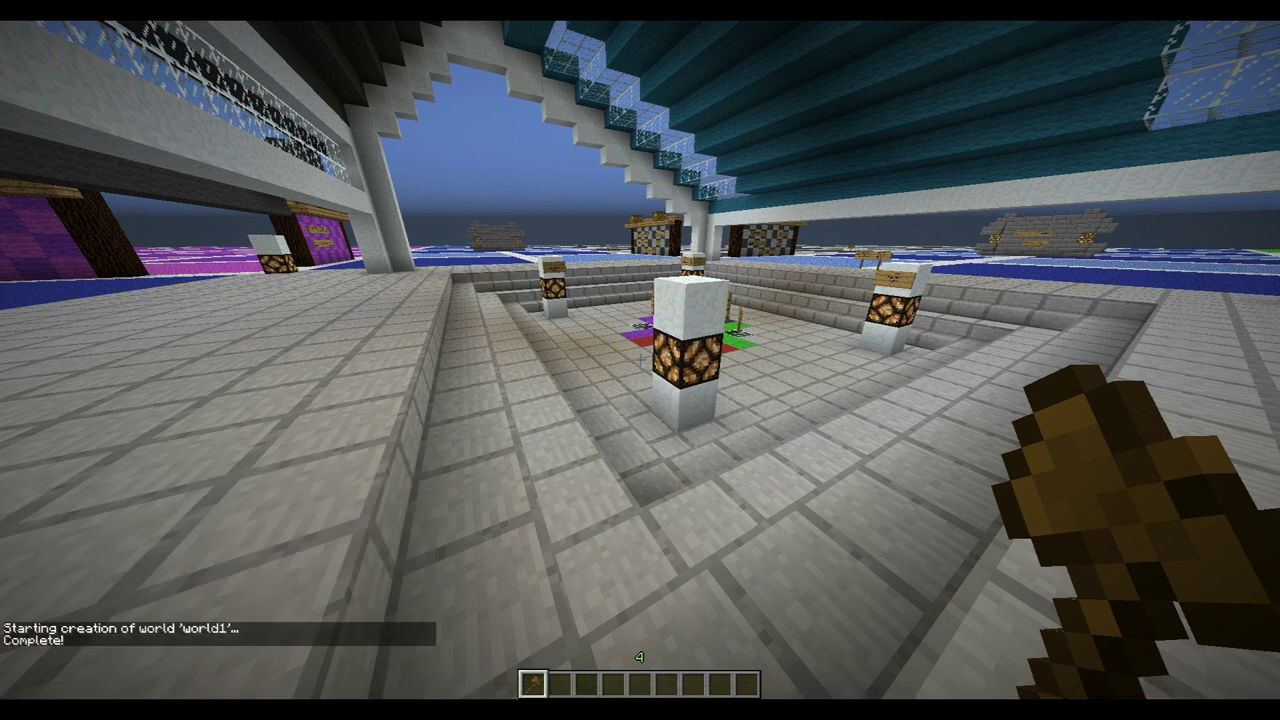
# - Teleport into world1 with /mvtp world1, correcting the mistyped world name
pyautogui.write('/mvtp')
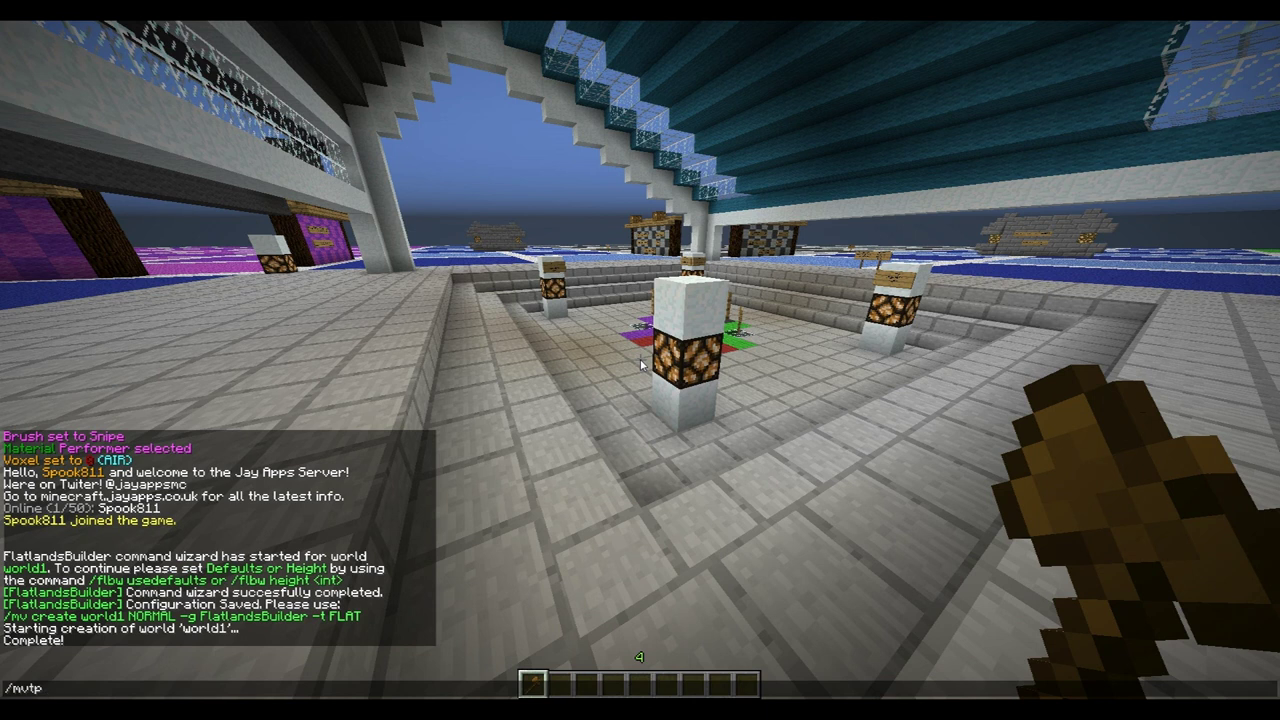
pyautogui.write('cr')
pyautogui.press('BackSpace')
pyautogui.press('BackSpace')
pyautogui.write('world 2')
pyautogui.press('Return')
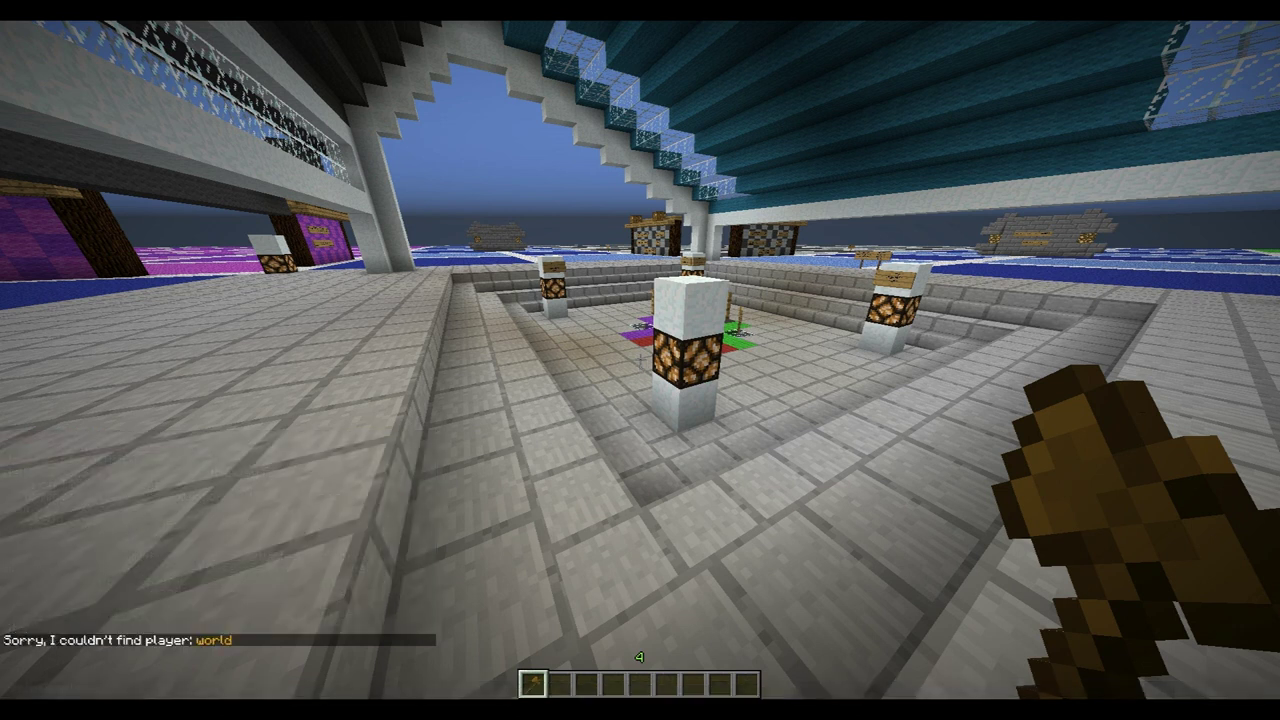
pyautogui.press('t')
pyautogui.press('Up')
pyautogui.press('BackSpace')
pyautogui.press('BackSpace')
pyautogui.press('BackSpace')
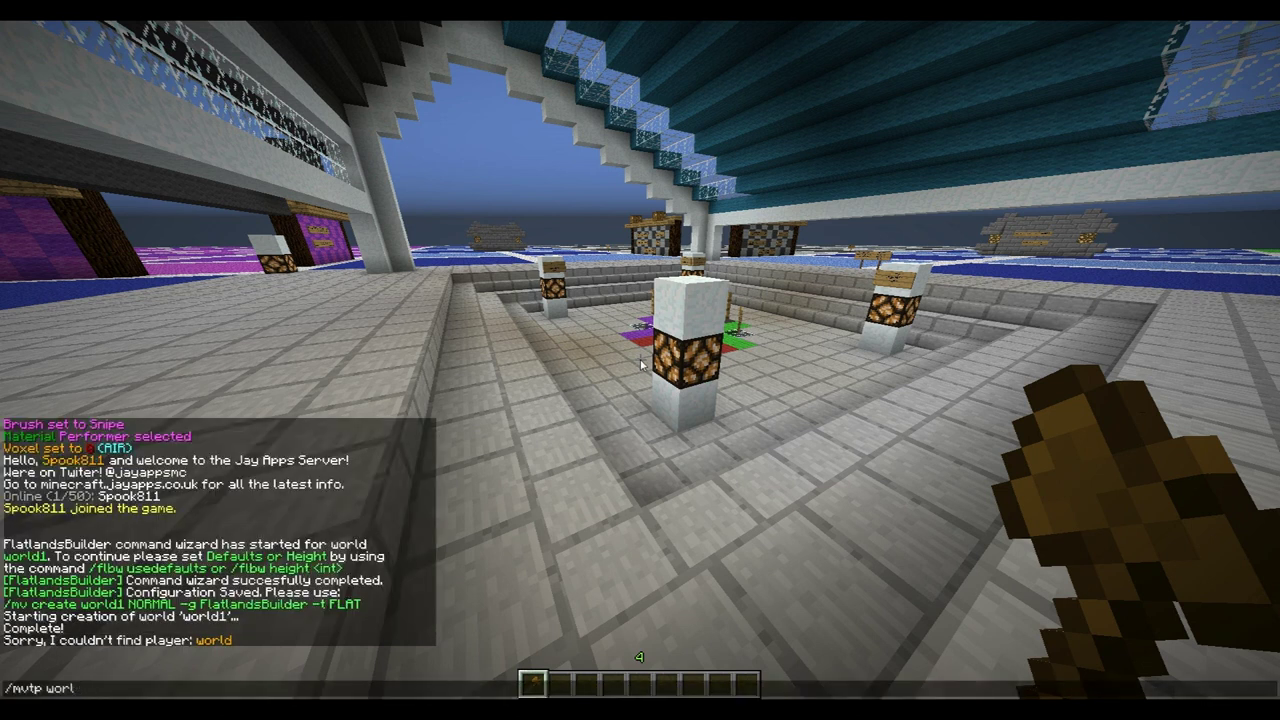
pyautogui.write('d1')
pyautogui.press('Return')
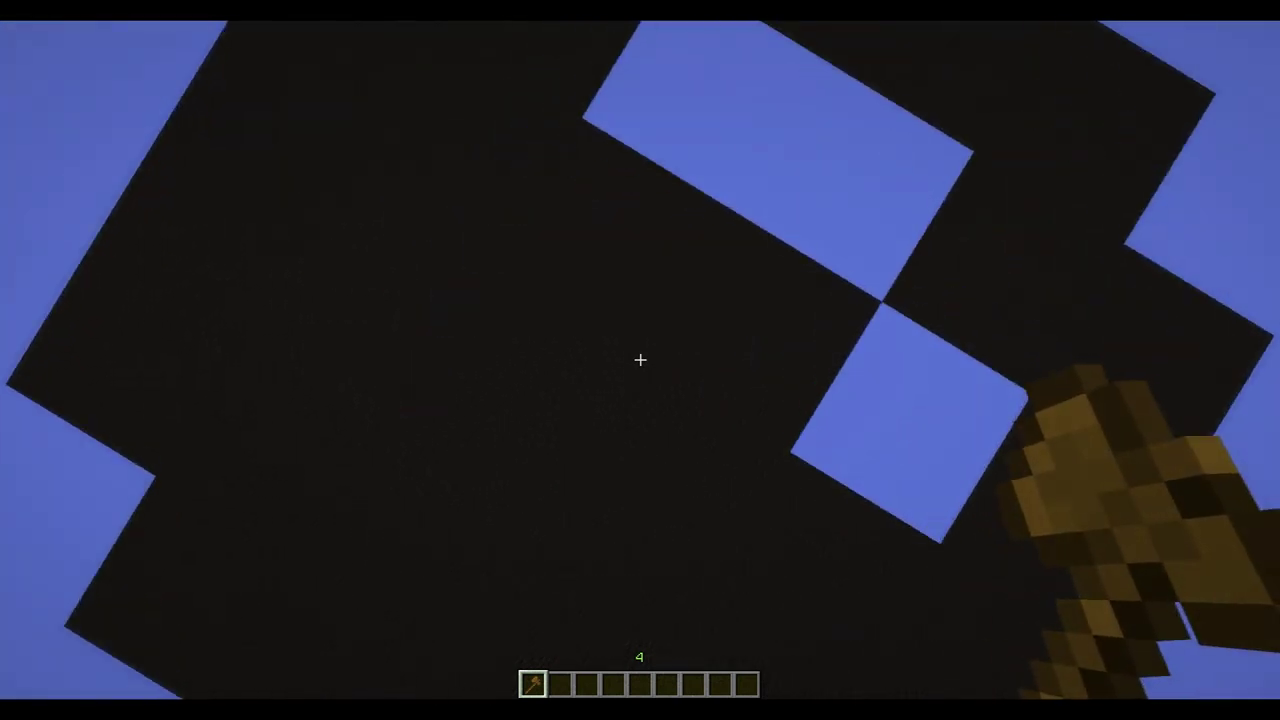
# - Break a block of world1's flat ground using an empty hotbar slot
pyautogui.moveTo(640, 360)
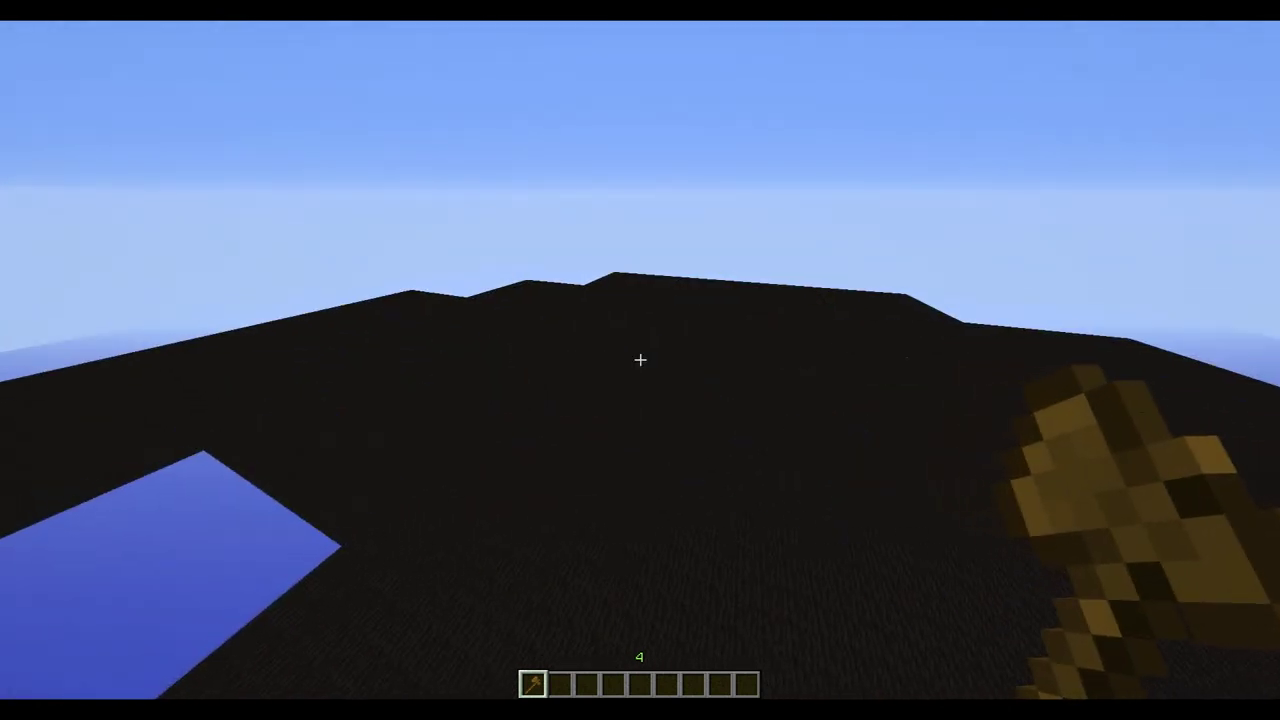
pyautogui.scroll(-3, 640, 360)
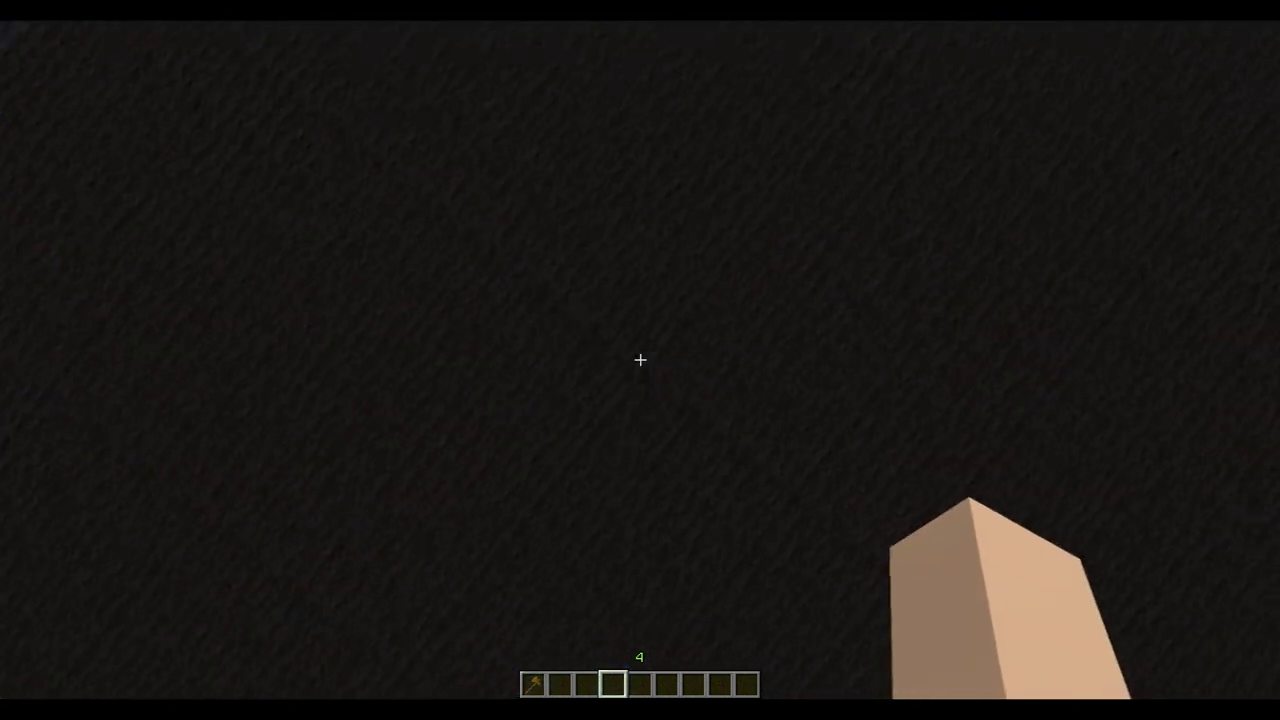
pyautogui.click(640, 360)
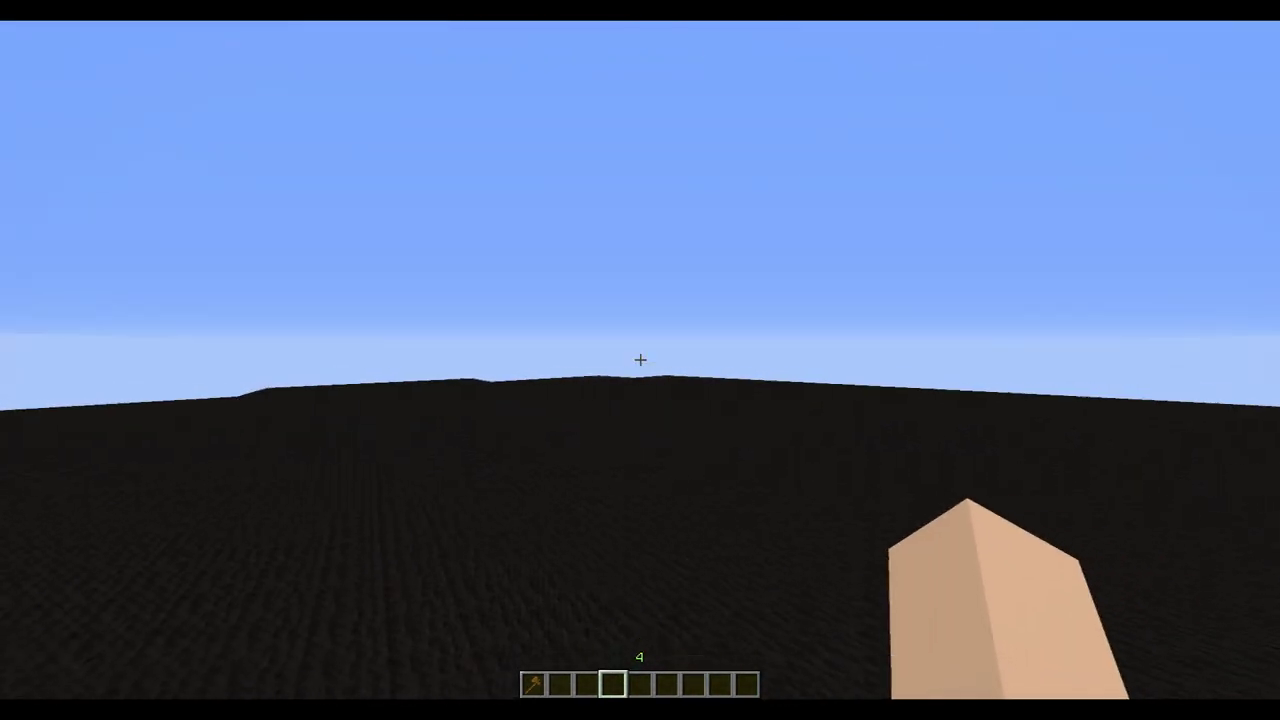
pyautogui.press('/')
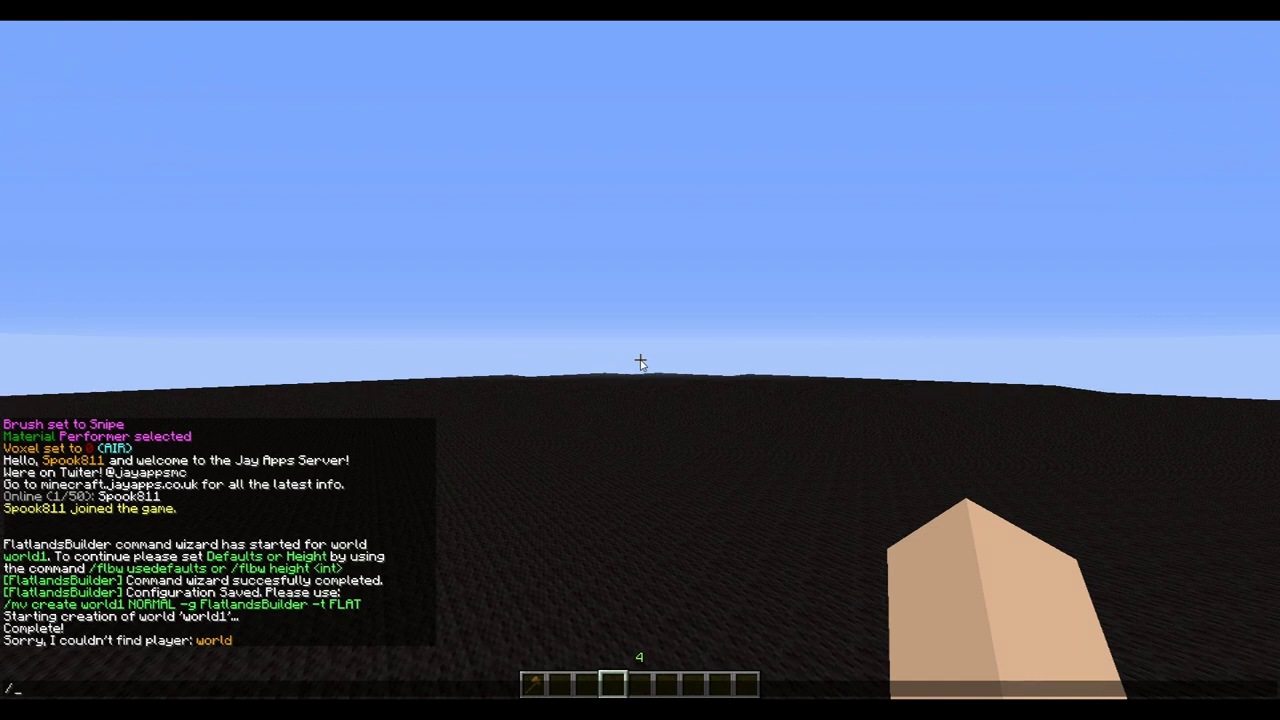
# - Start the FlatlandsBuilder wizard for world2 with /flbw create world2
pyautogui.write('bw')
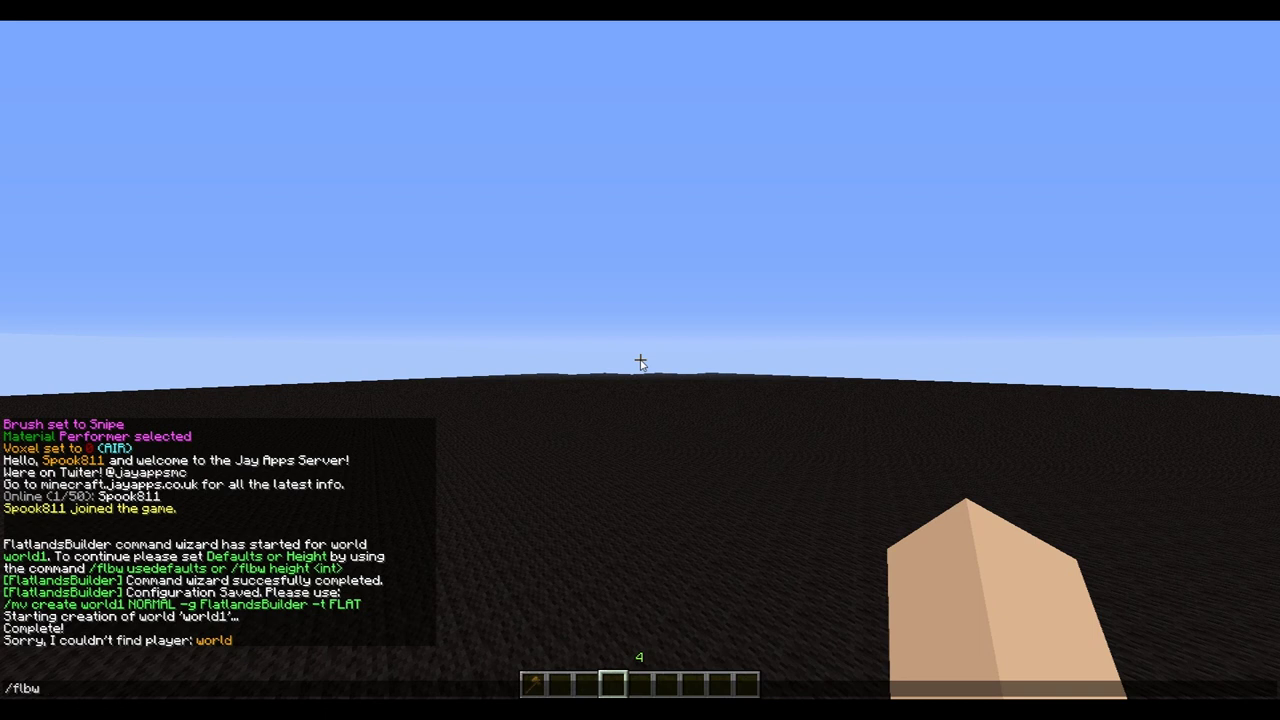
pyautogui.write('create wop')
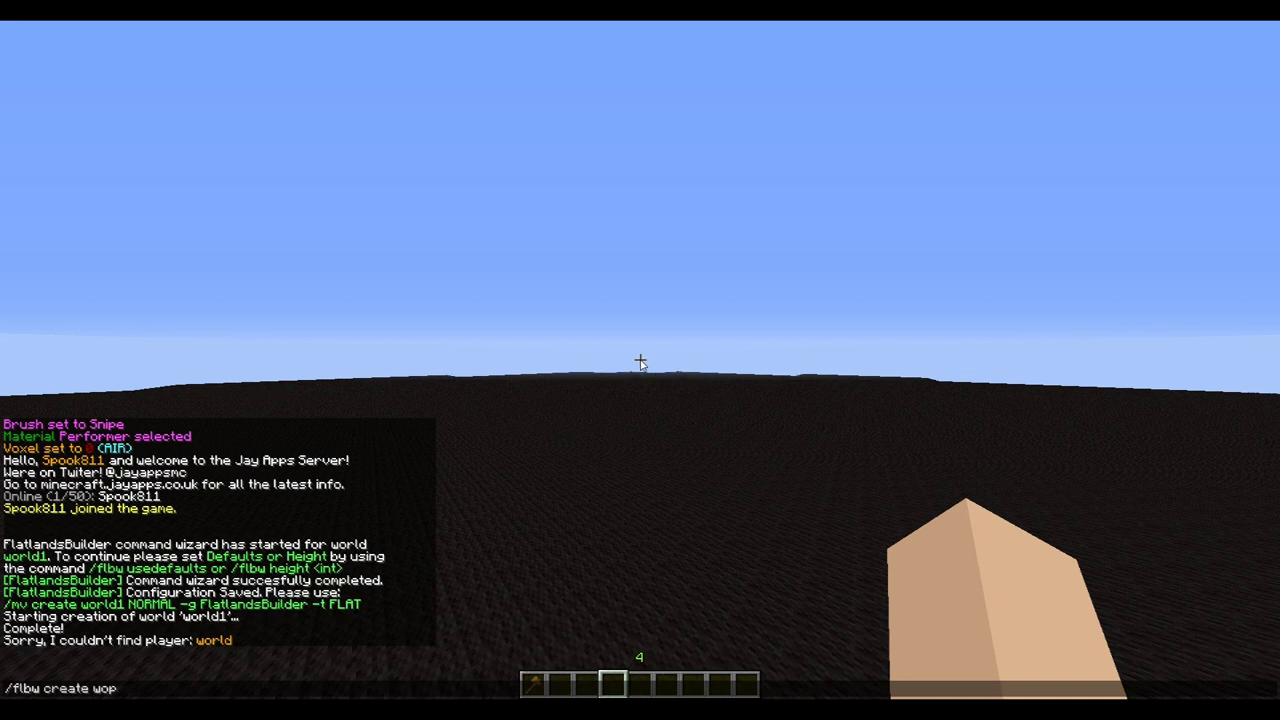
pyautogui.press('BackSpace')
pyautogui.write('rld')
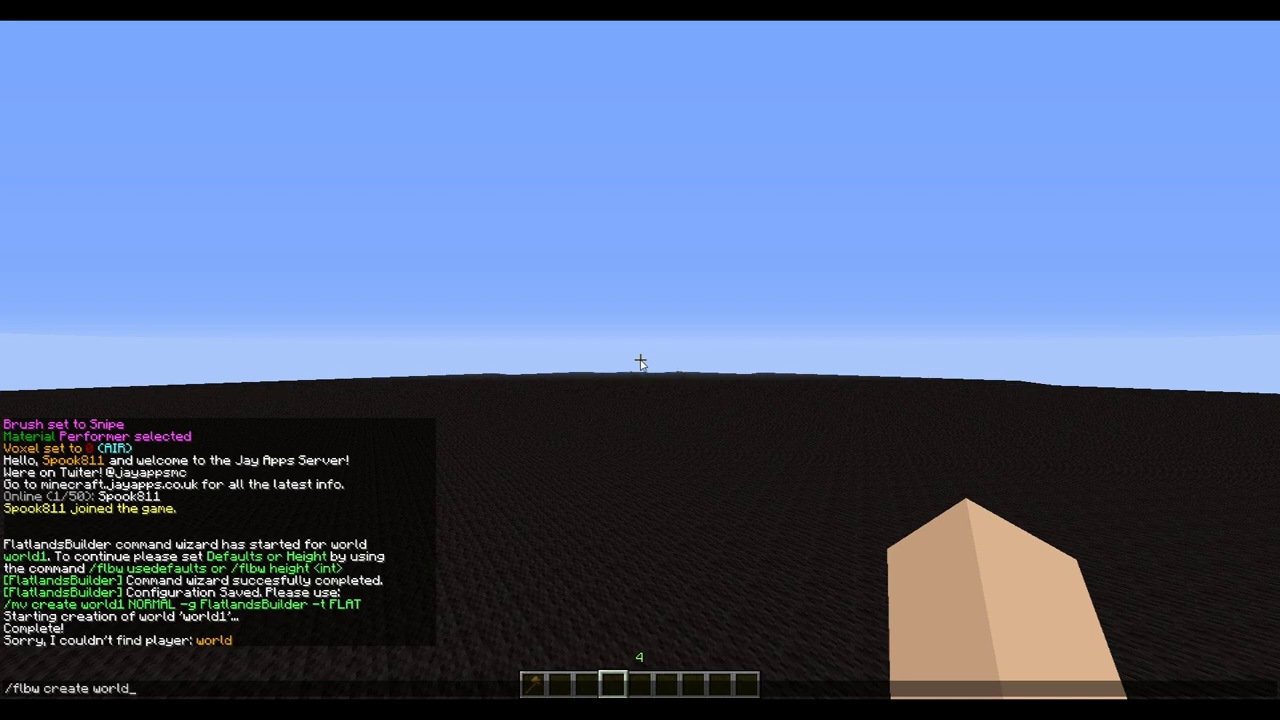
pyautogui.write('2')
pyautogui.press('Return')
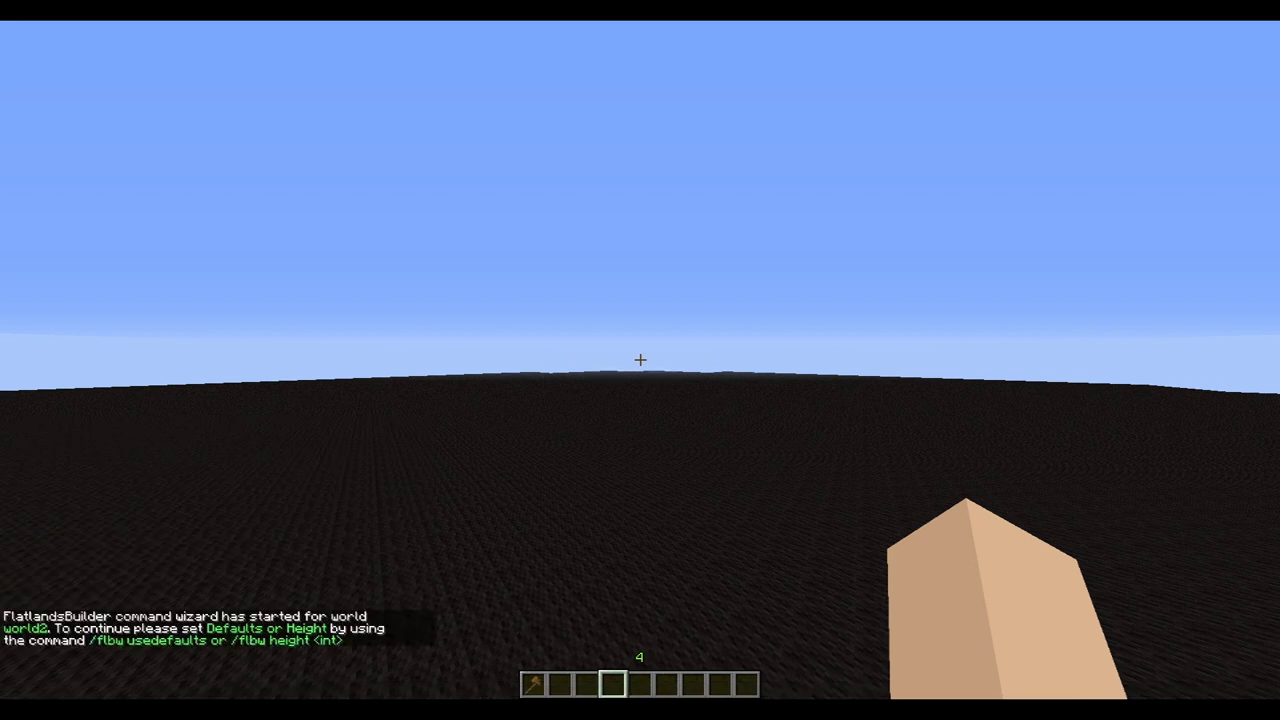
# - Set the wizard's height to 30 with /flbw height 30
pyautogui.press('/')
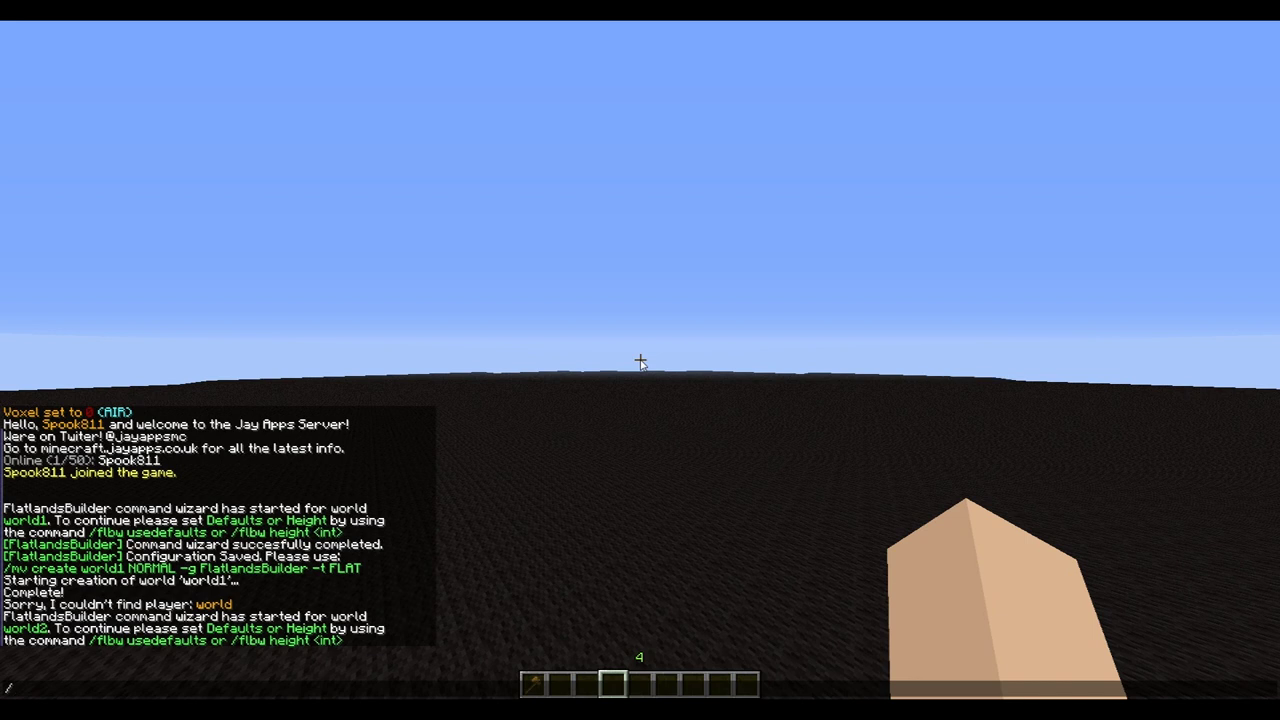
pyautogui.write('flb')
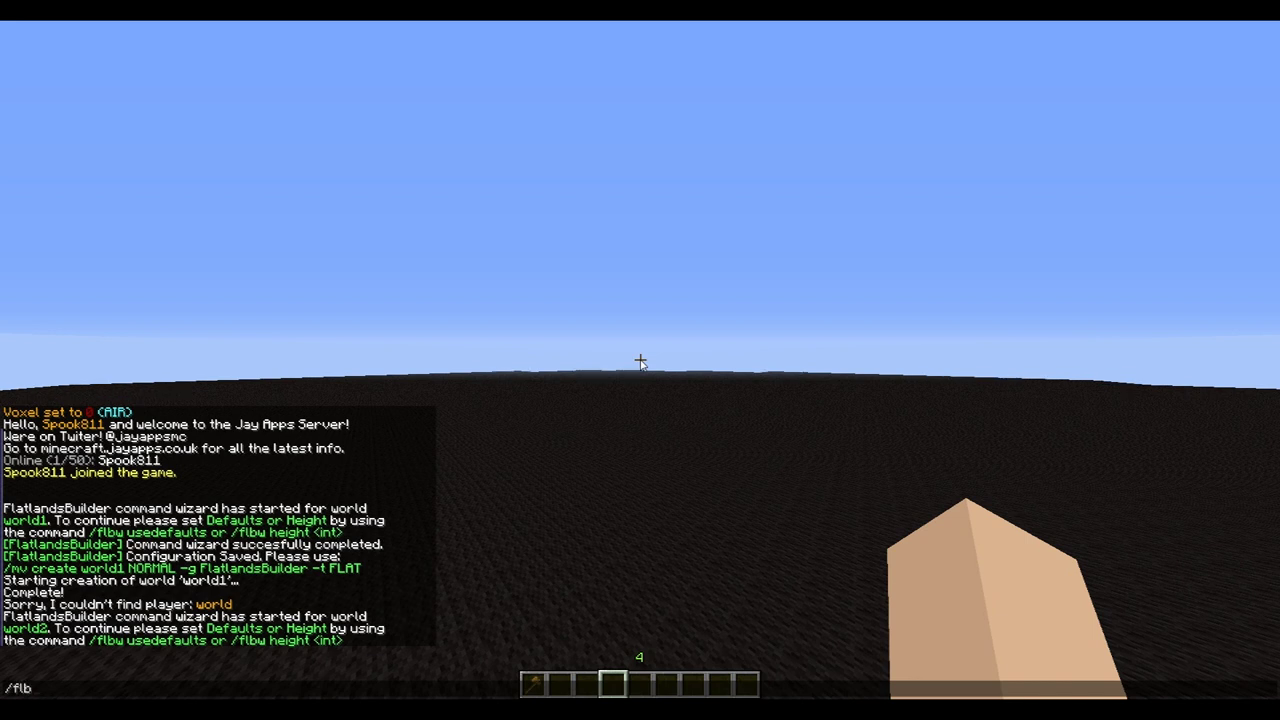
pyautogui.write('w height')
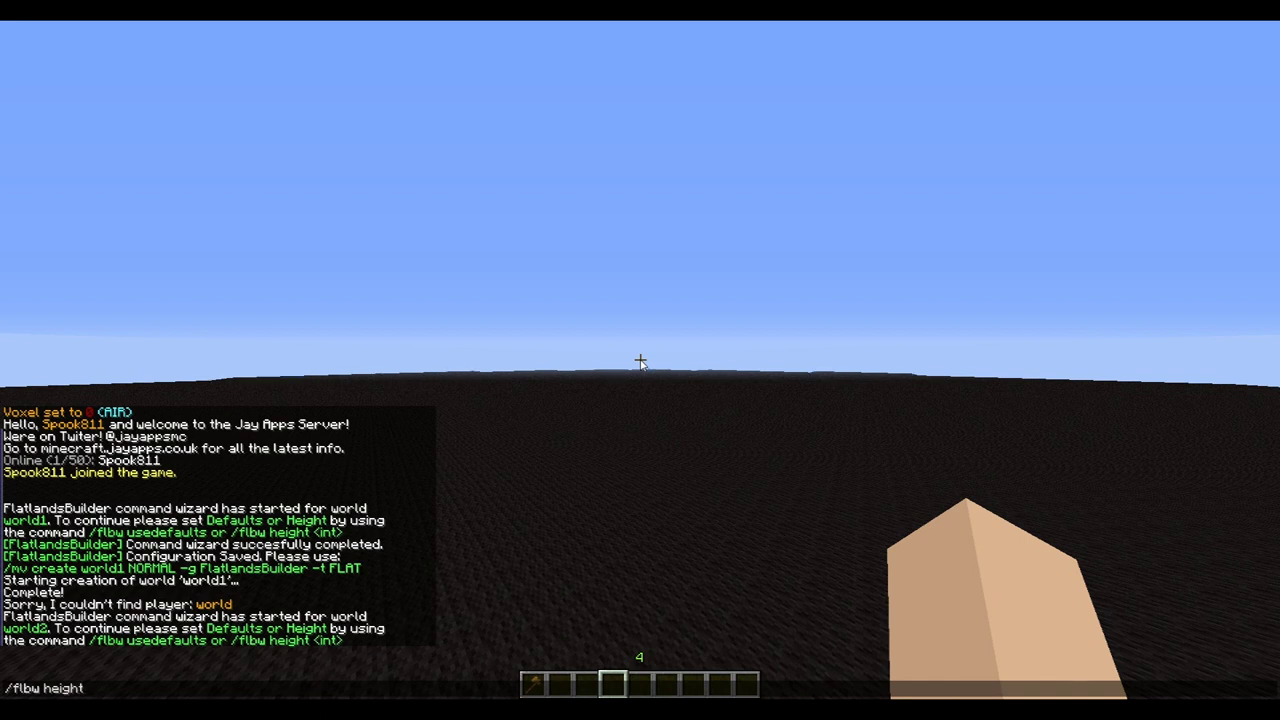
pyautogui.write(' 30')
pyautogui.press('Return')
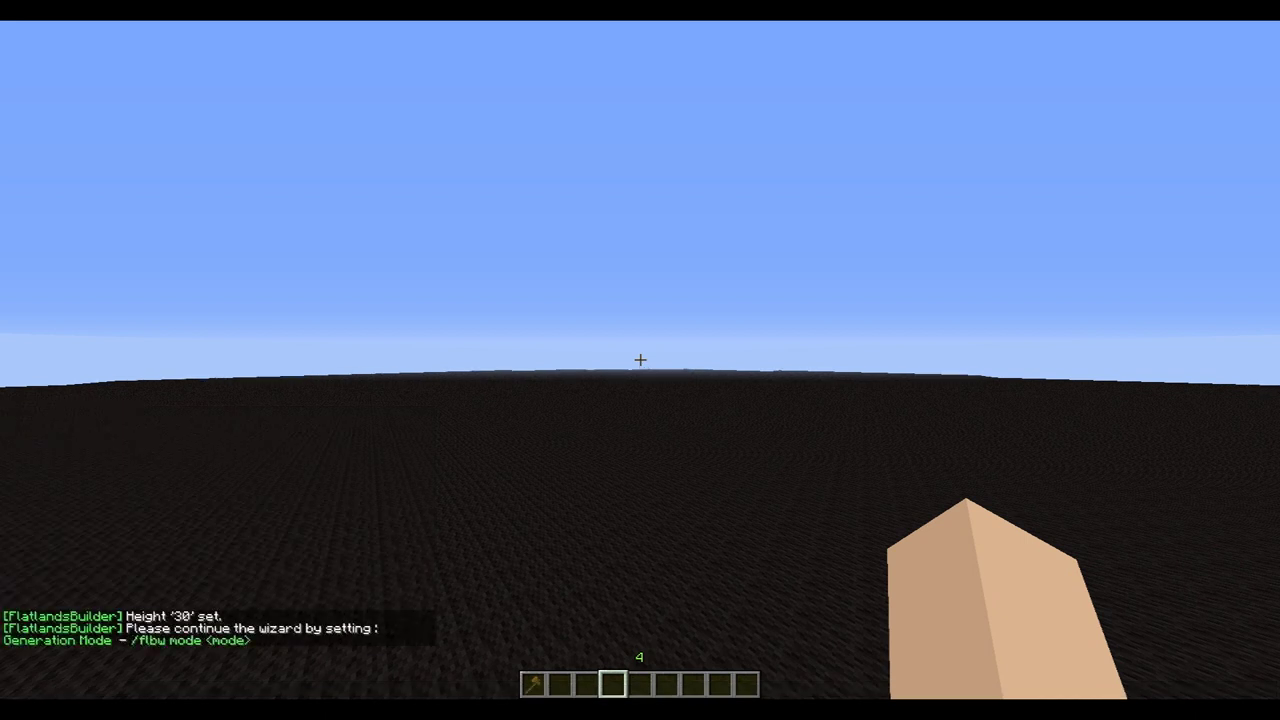
# - Edit the recalled command into /flbw mode grid3
pyautogui.press('t')
pyautogui.press('Up')
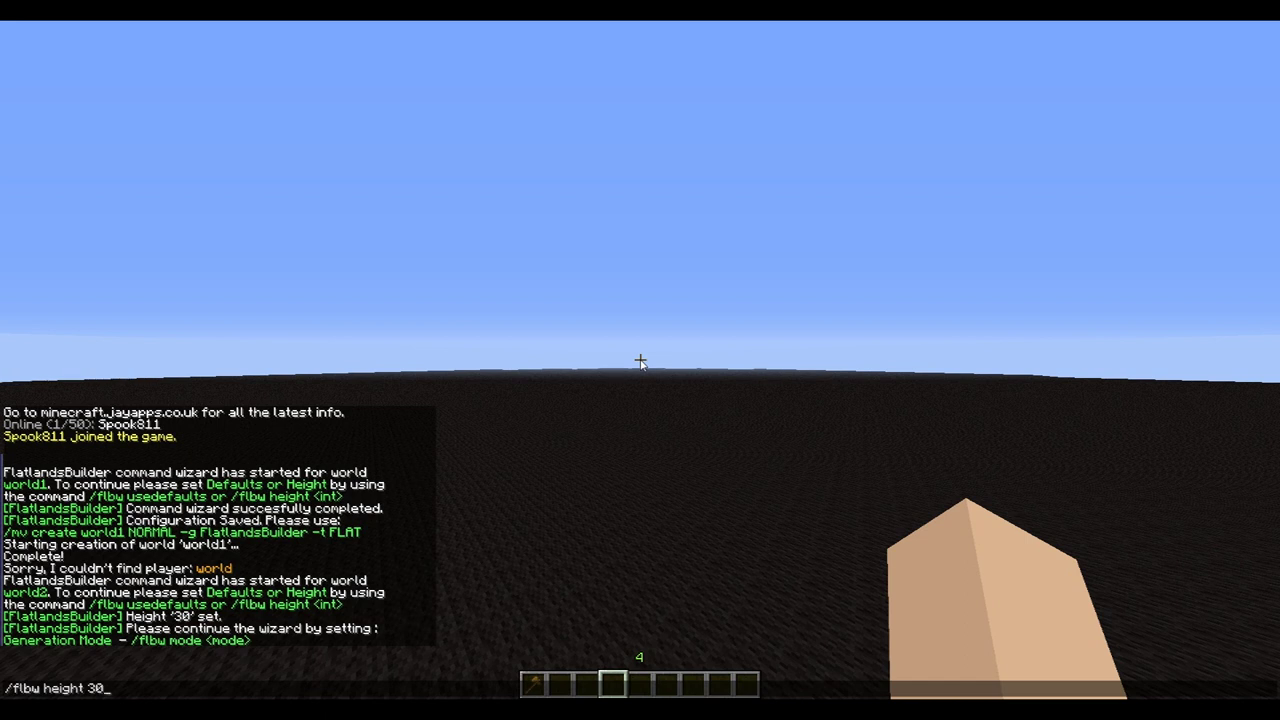
pyautogui.press('BackSpace')
pyautogui.press('BackSpace')
pyautogui.press('BackSpace')
pyautogui.press('BackSpace')
pyautogui.press('BackSpace')
pyautogui.press('BackSpace')
pyautogui.press('BackSpace')
pyautogui.press('BackSpace')
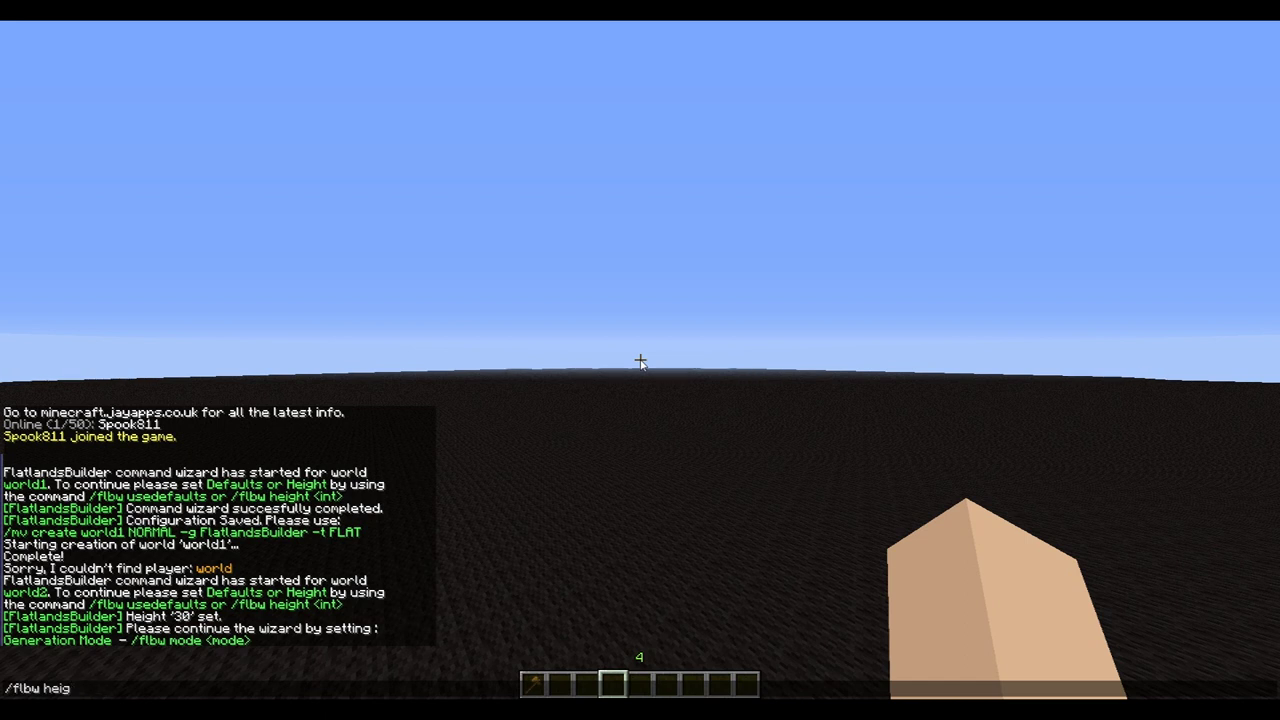
pyautogui.press('BackSpace')
pyautogui.write('mode grid3')
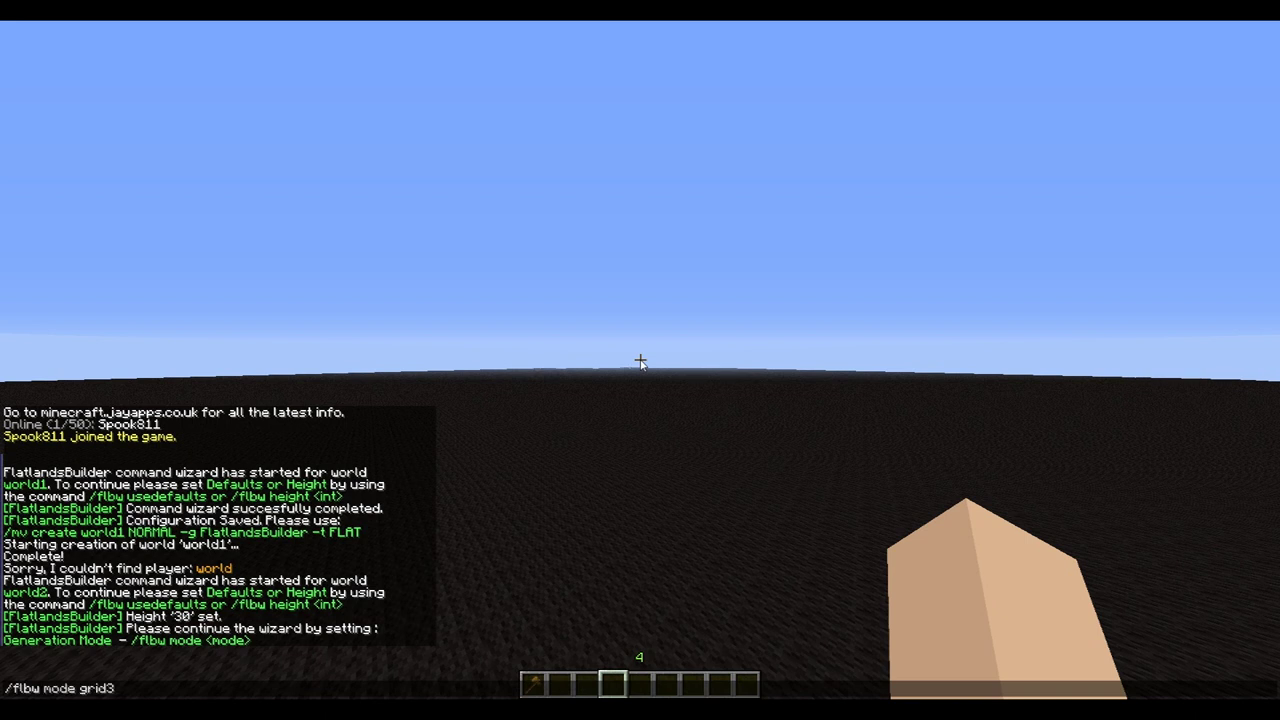
# - Submit generation mode grid3 and set the first checkerboard block to wool 35:9
pyautogui.press('Return')
pyautogui.press('t')
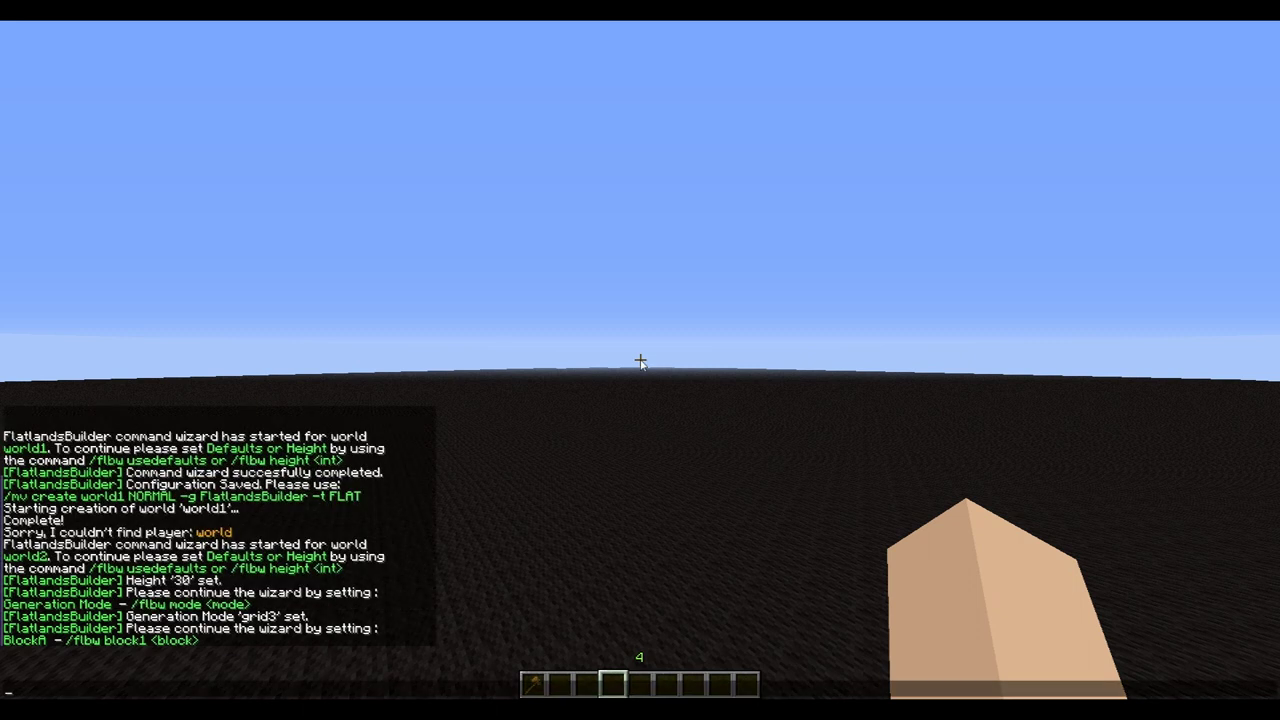
pyautogui.write('/blbw')
pyautogui.press('BackSpace')
pyautogui.press('BackSpace')
pyautogui.press('BackSpace')
pyautogui.press('BackSpace')
pyautogui.press('BackSpace')
pyautogui.write('flbw block1')
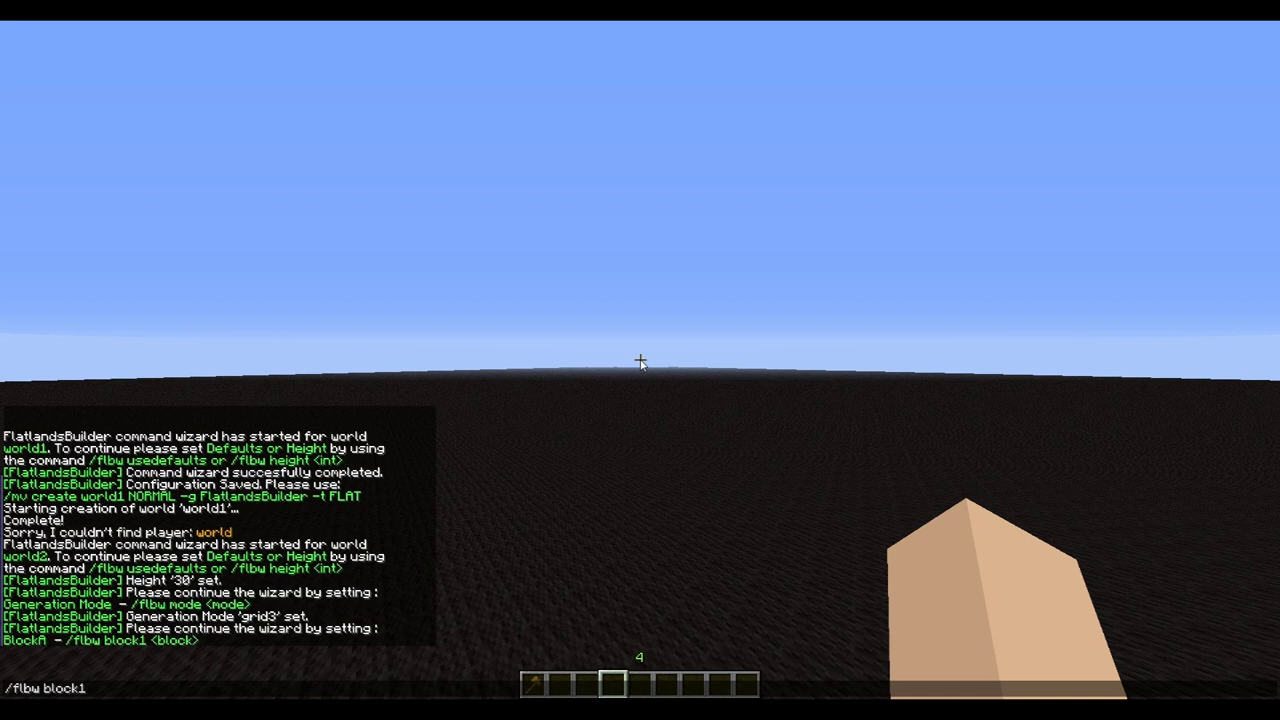
pyautogui.write(' 3')
pyautogui.write('5:15')
pyautogui.press('Return')
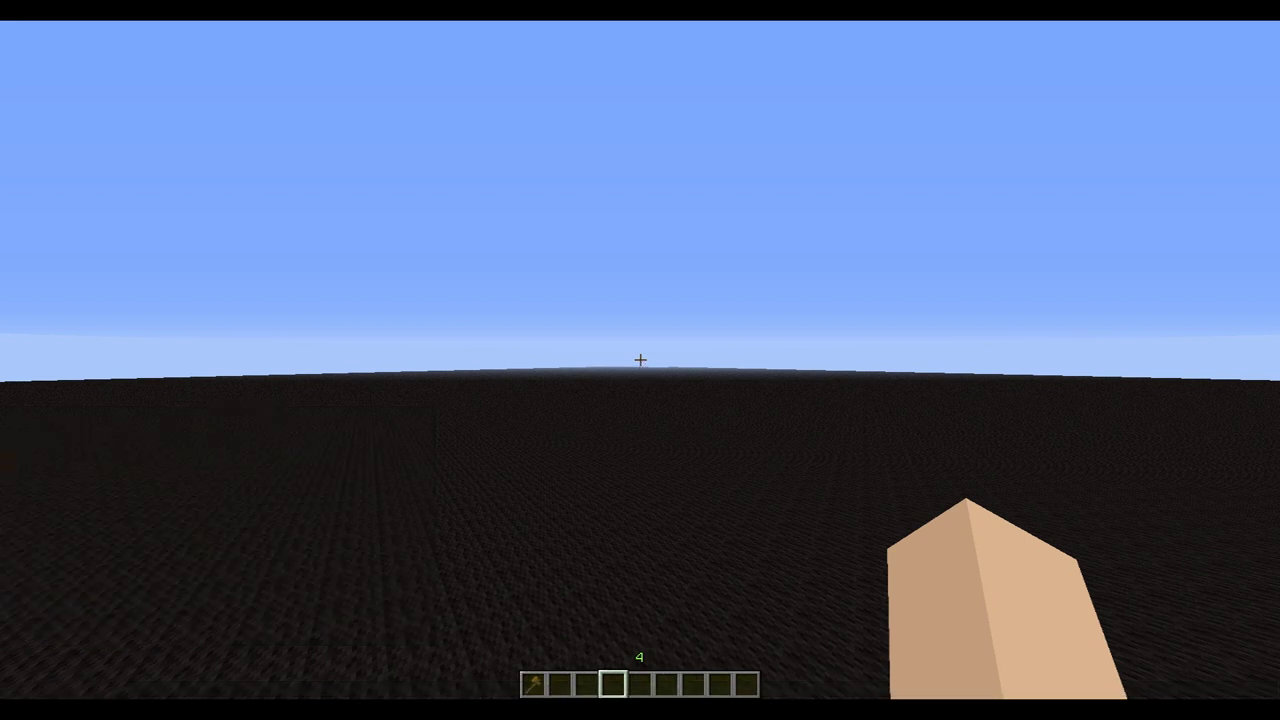
# - Set the second checkerboard block to wool 35:5
pyautogui.press('t')
pyautogui.press('Up')
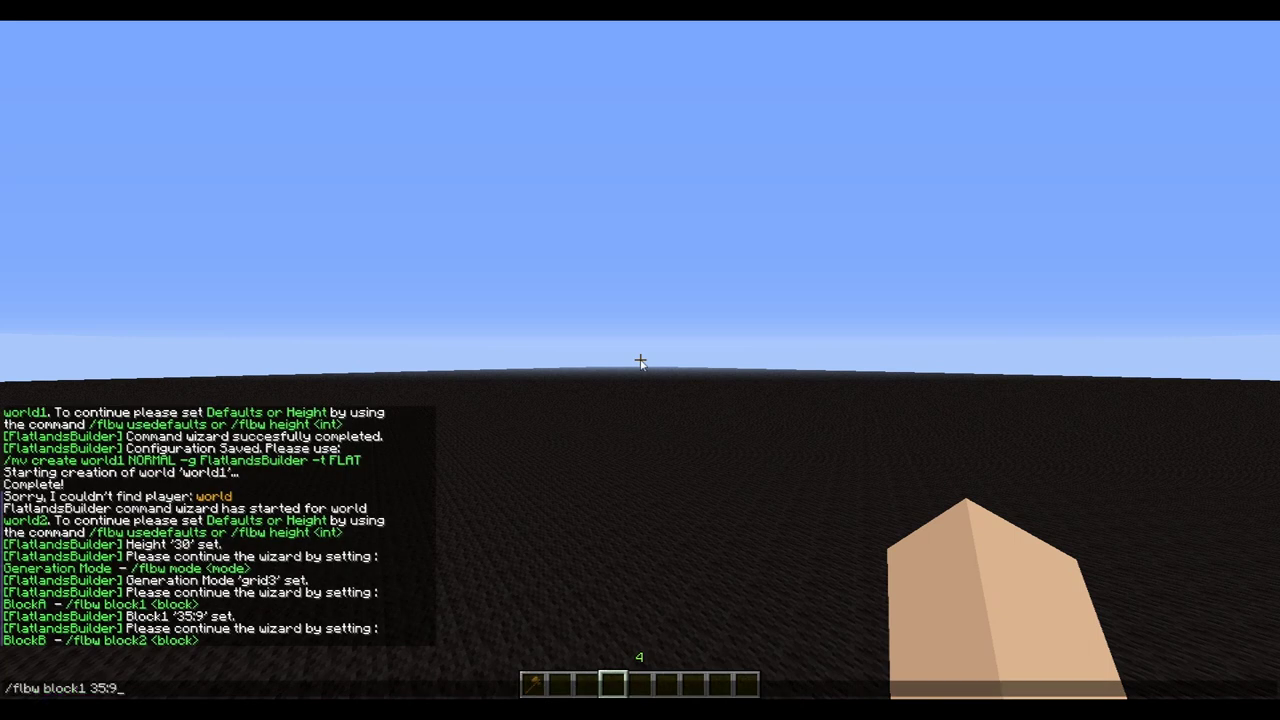
pyautogui.press('BackSpace')
pyautogui.press('BackSpace')
pyautogui.press('BackSpace')
pyautogui.write('35:5')
pyautogui.press('Return')
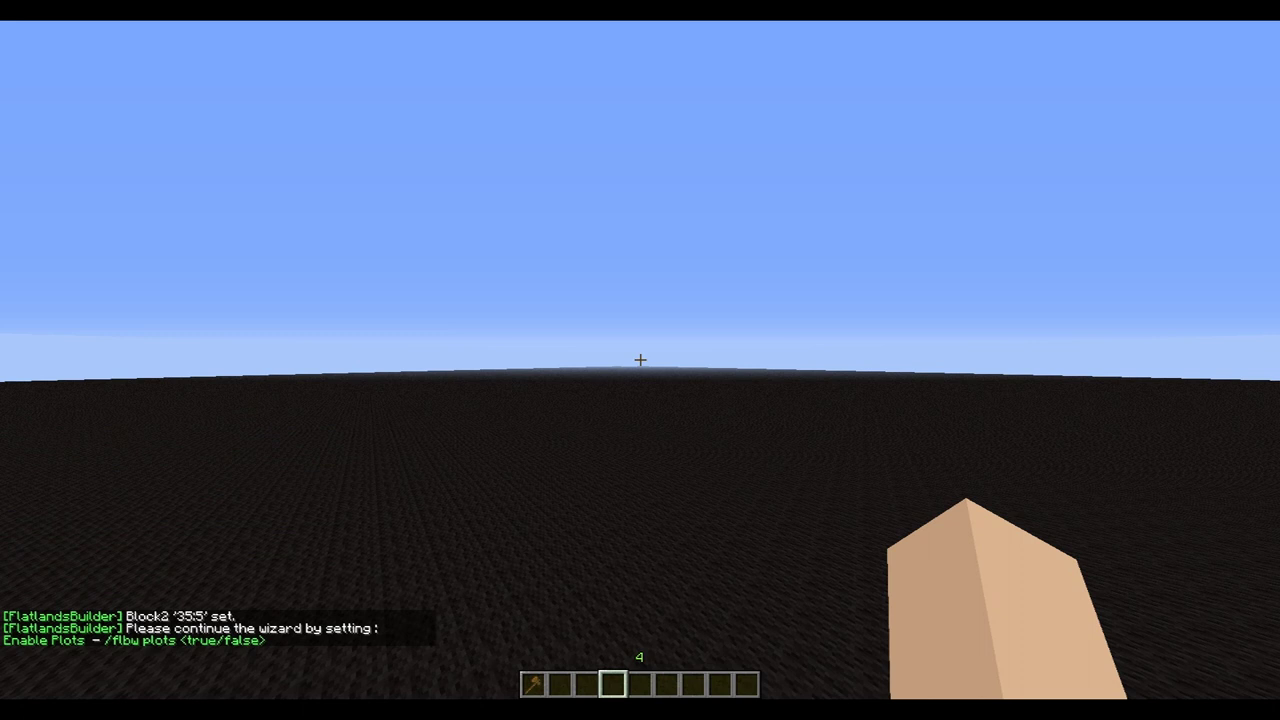
pyautogui.press('t')
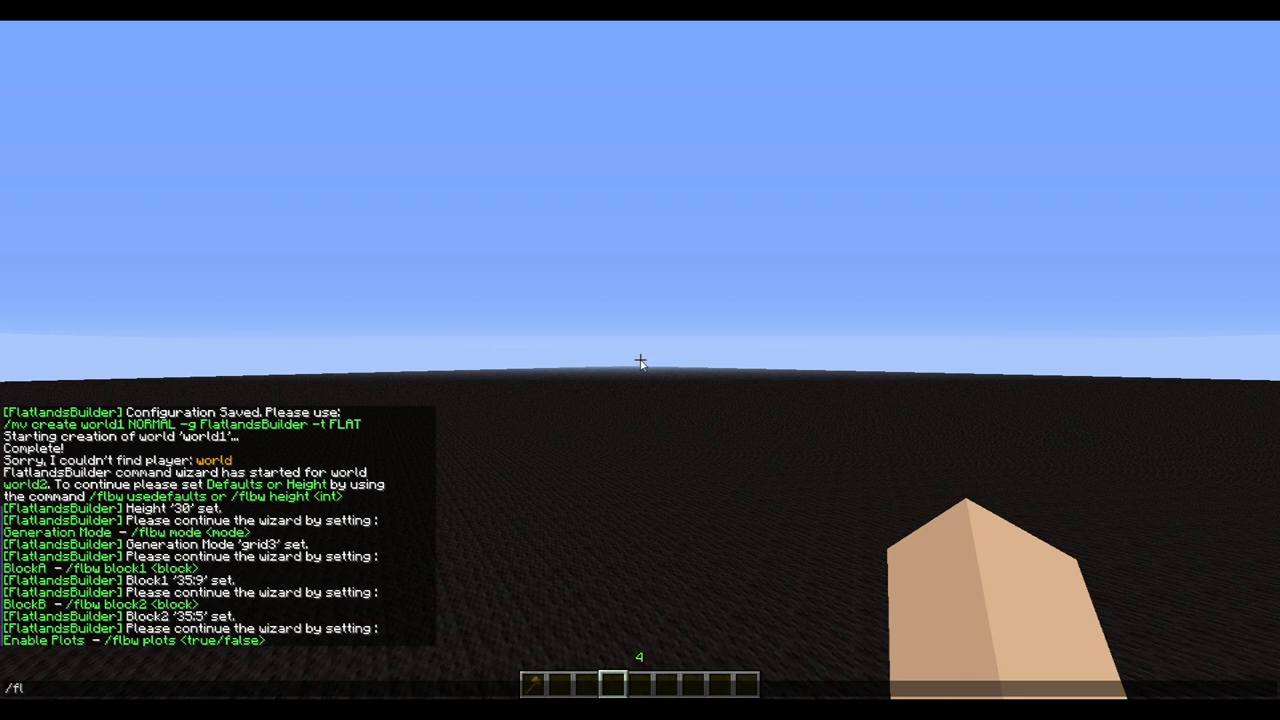
# - Enable plots with /flbw plots true, then try plot size 1, which is rejected
pyautogui.write('bw plots true')
pyautogui.press('Return')
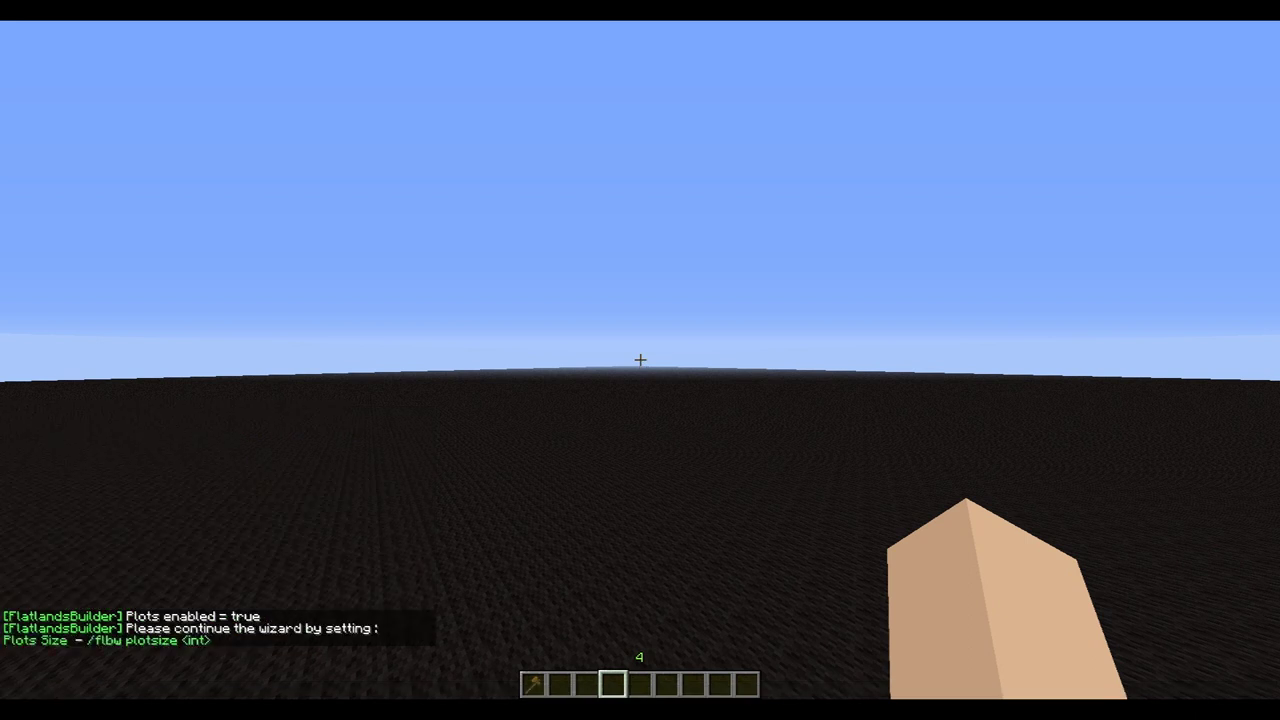
pyautogui.press('t')
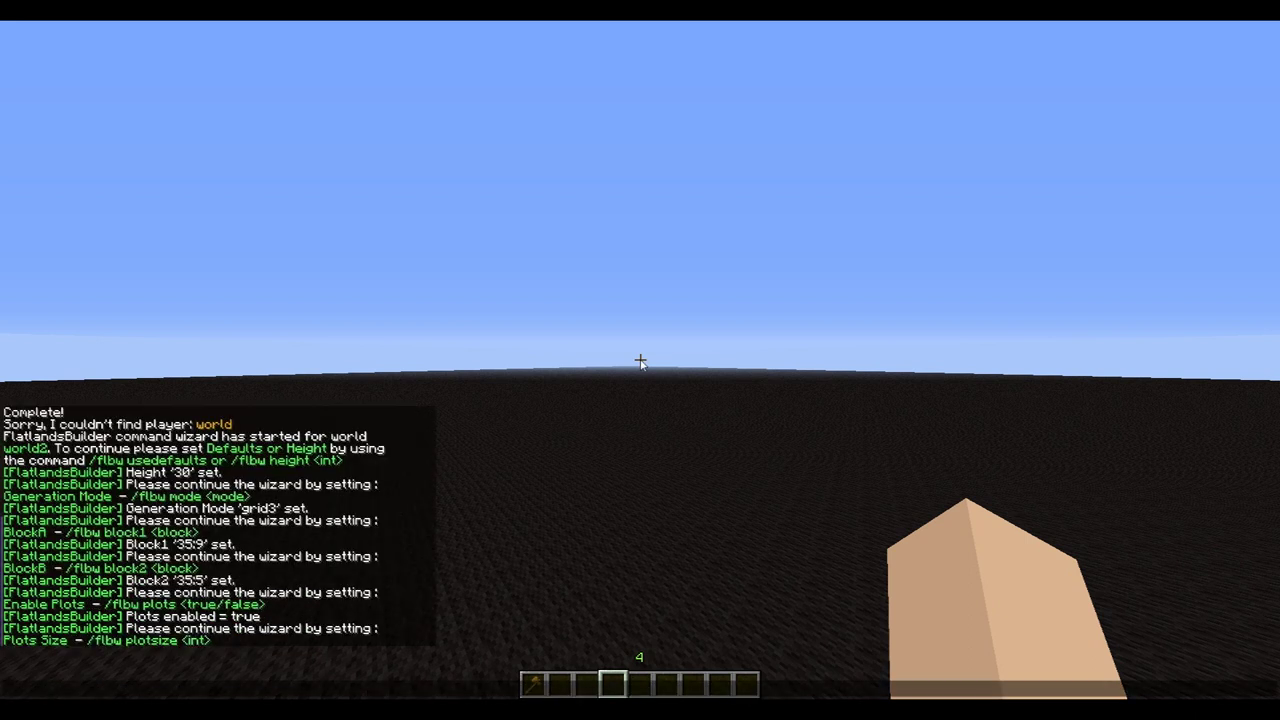
pyautogui.press('Up')
pyautogui.press('BackSpace')
pyautogui.press('BackSpace')
pyautogui.press('BackSpace')
pyautogui.press('BackSpace')
pyautogui.press('BackSpace')
pyautogui.write('izew')
pyautogui.press('BackSpace')
pyautogui.press('BackSpace')
pyautogui.write('1')
pyautogui.press('Return')
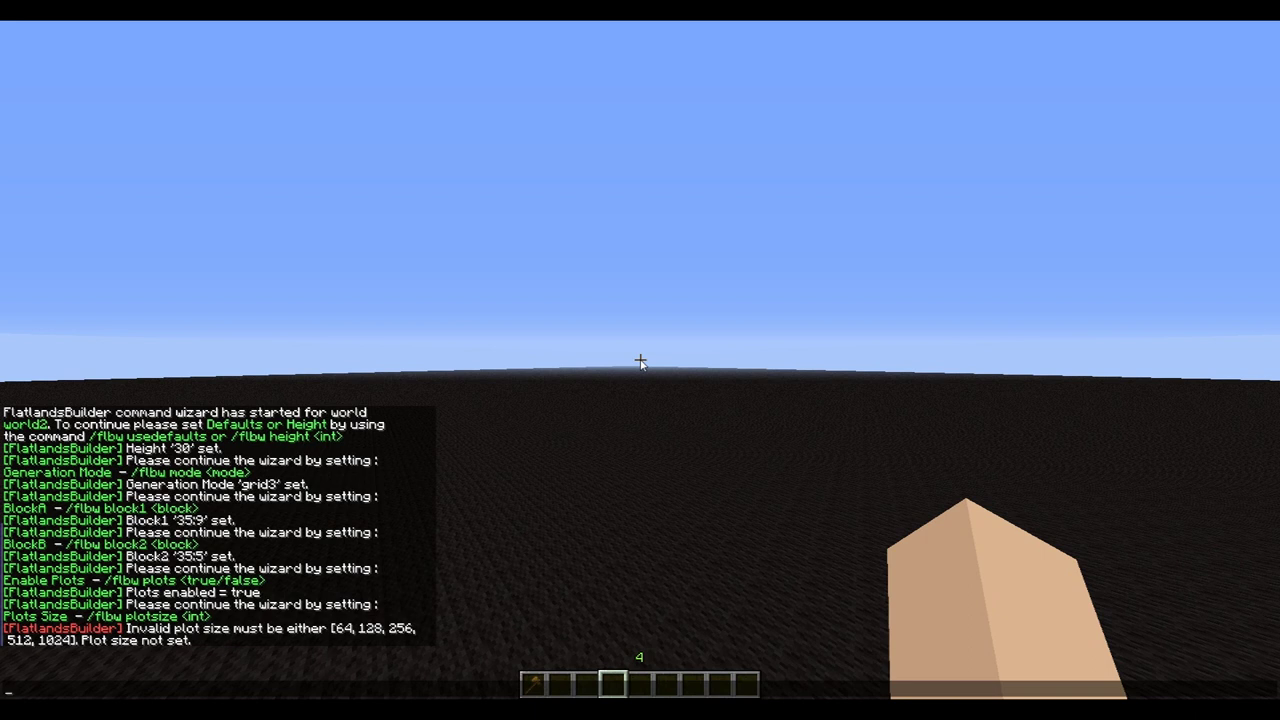
# - Set the plot size to 128
pyautogui.press('Up')
pyautogui.write('2')
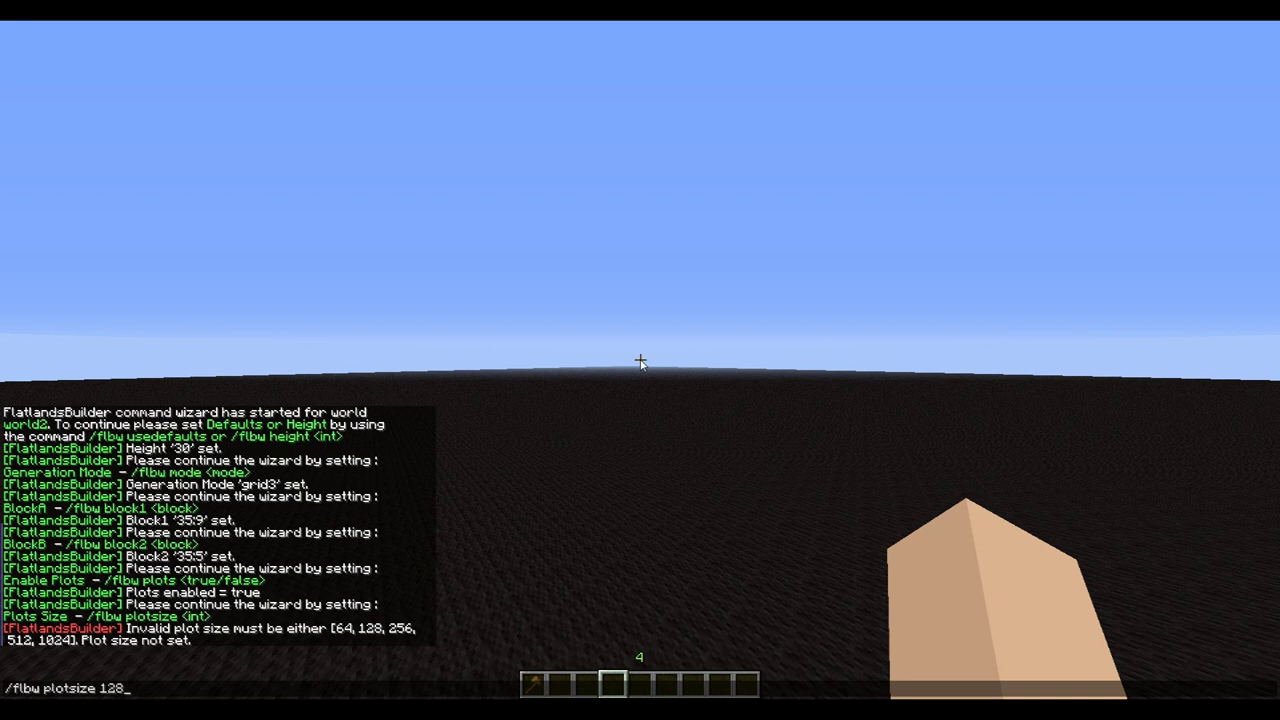
pyautogui.write('28')
pyautogui.press('Return')
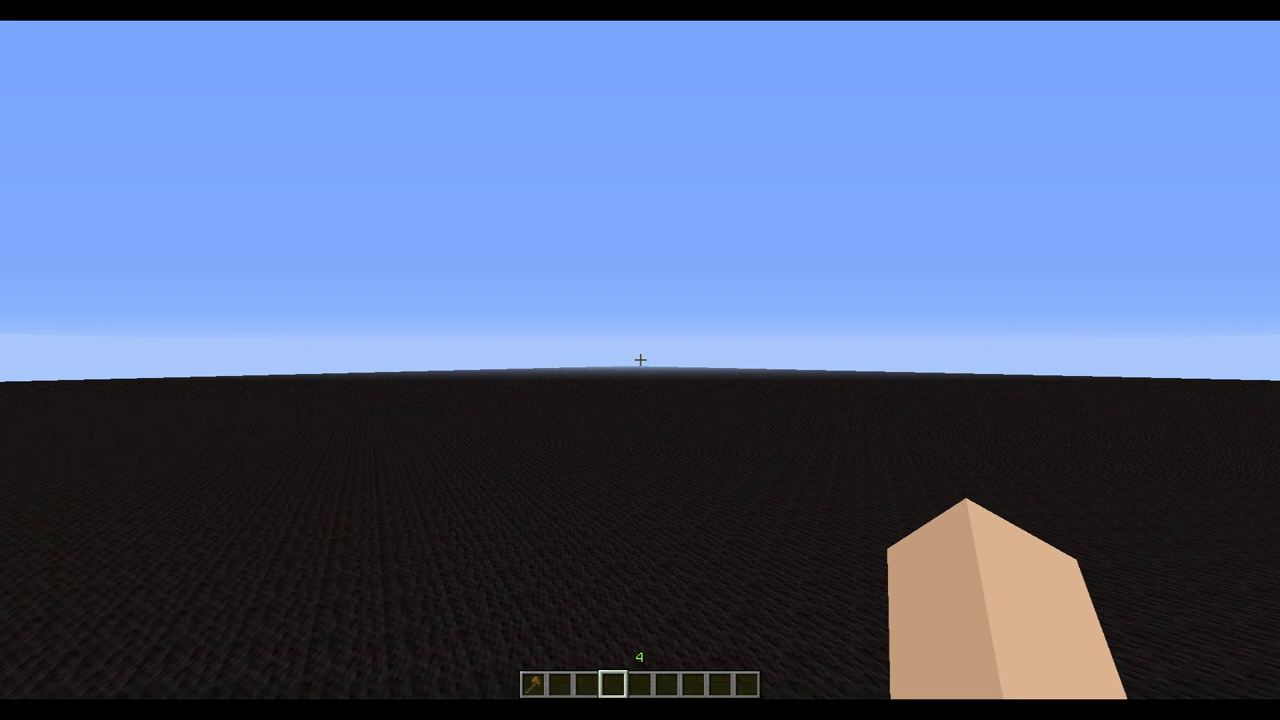
# - Set the wizard's path block to 98
pyautogui.press('t')
pyautogui.press('Up')
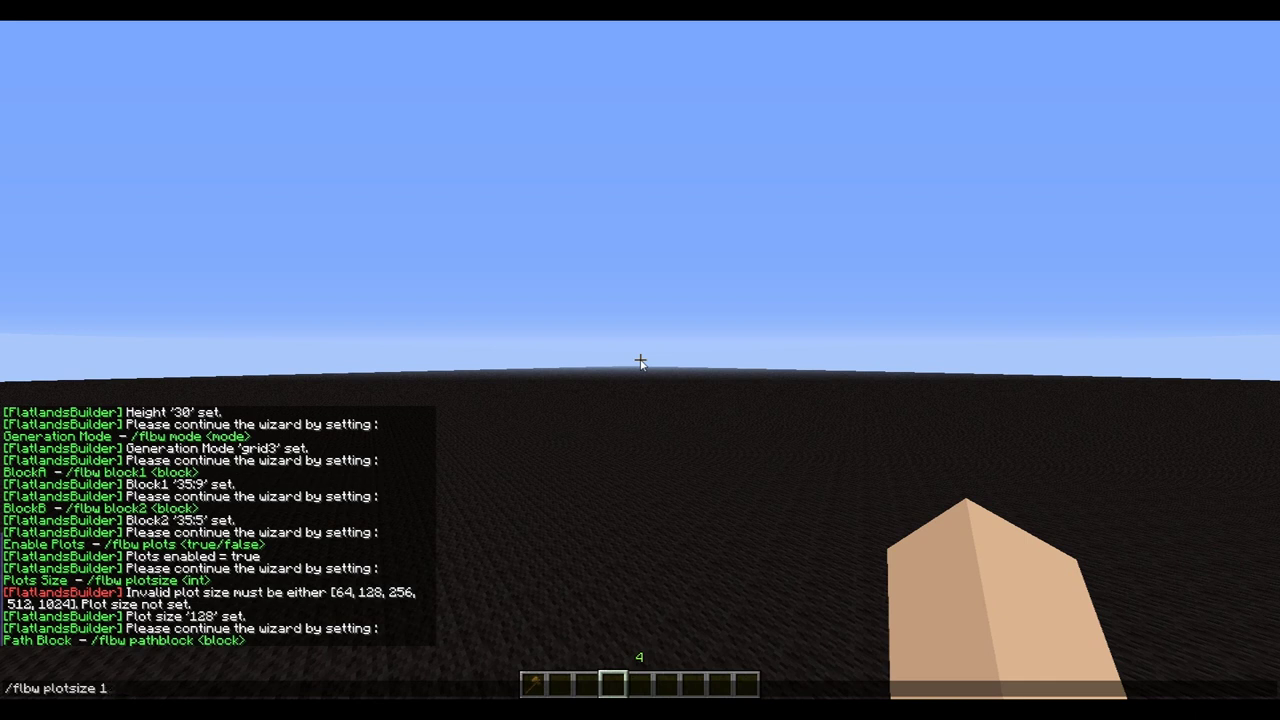
pyautogui.press('BackSpace')
pyautogui.press('BackSpace')
pyautogui.press('BackSpace')
pyautogui.press('BackSpace')
pyautogui.press('BackSpace')
pyautogui.press('BackSpace')
pyautogui.press('BackSpace')
pyautogui.press('BackSpace')
pyautogui.write('pathblock')
pyautogui.write('98')
pyautogui.press('Return')
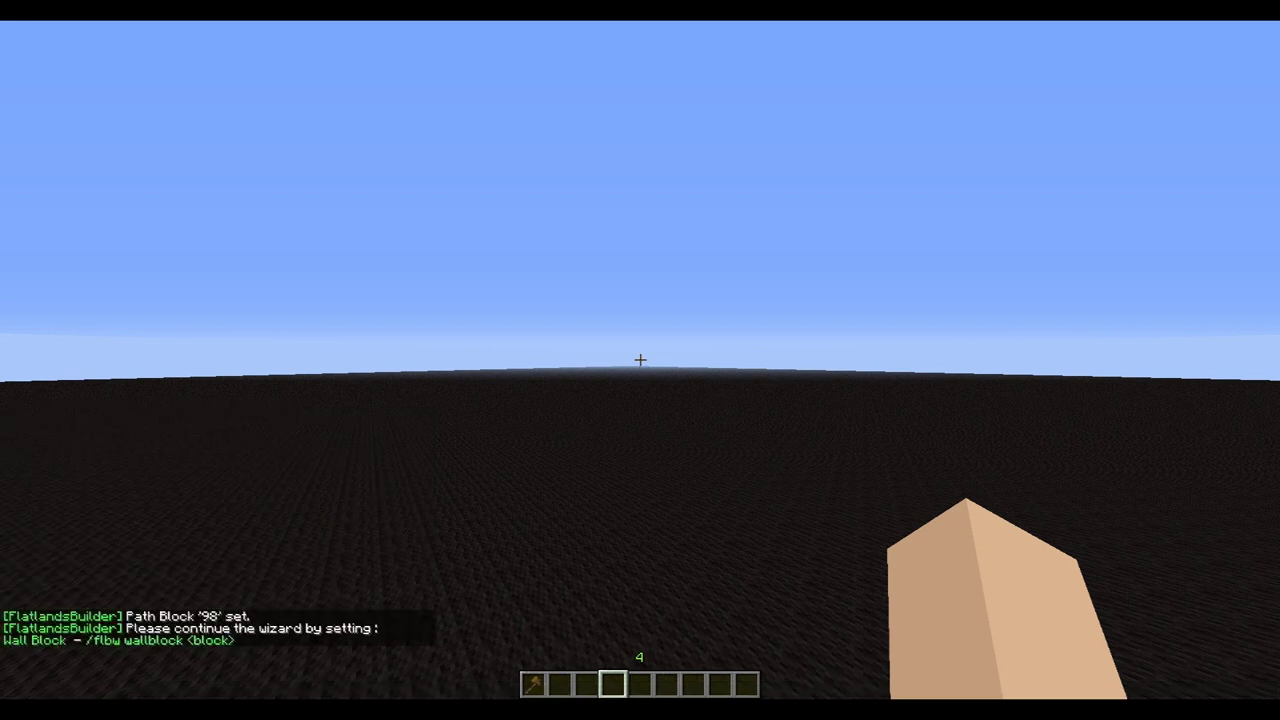
# - Set the wall block to 43, completing the wizard
pyautogui.press('t')
pyautogui.press('Up')
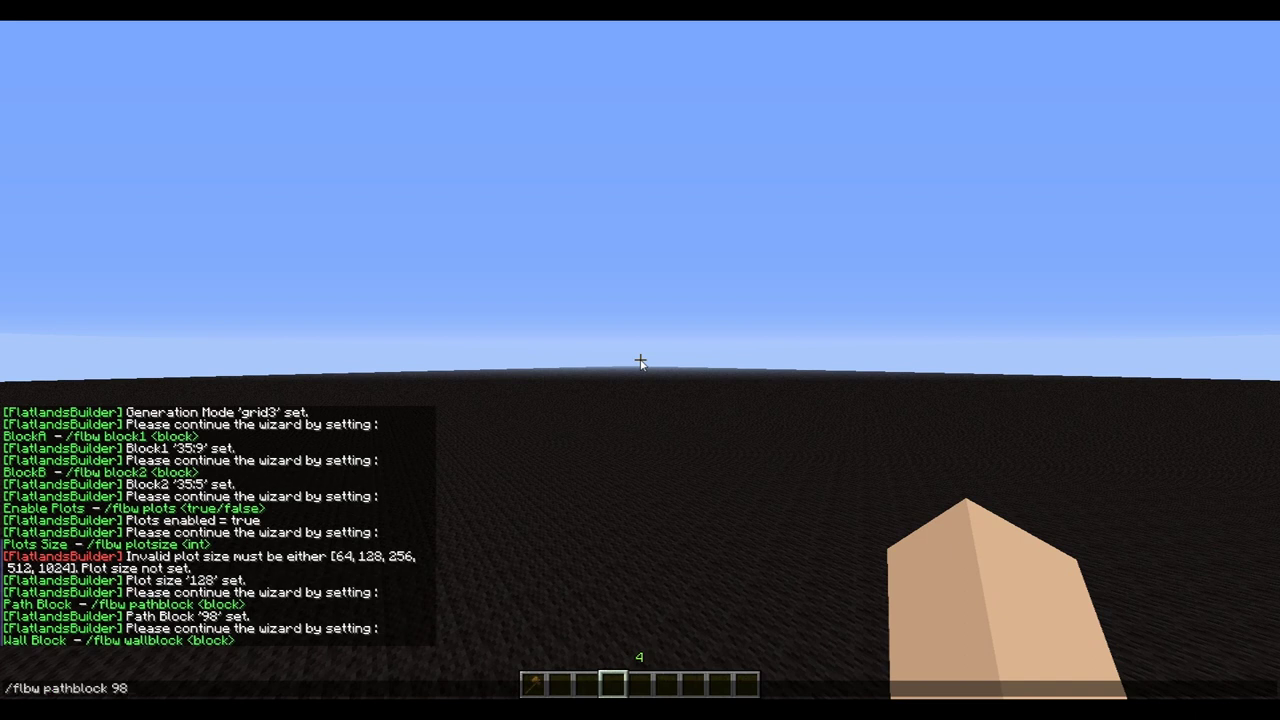
pyautogui.press('BackSpace')
pyautogui.press('BackSpace')
pyautogui.press('BackSpace')
pyautogui.press('BackSpace')
pyautogui.press('BackSpace')
pyautogui.press('BackSpace')
pyautogui.press('BackSpace')
pyautogui.press('BackSpace')
pyautogui.press('BackSpace')
pyautogui.press('BackSpace')
pyautogui.press('BackSpace')
pyautogui.press('BackSpace')
pyautogui.write('wallblock 43')
pyautogui.press('Return')
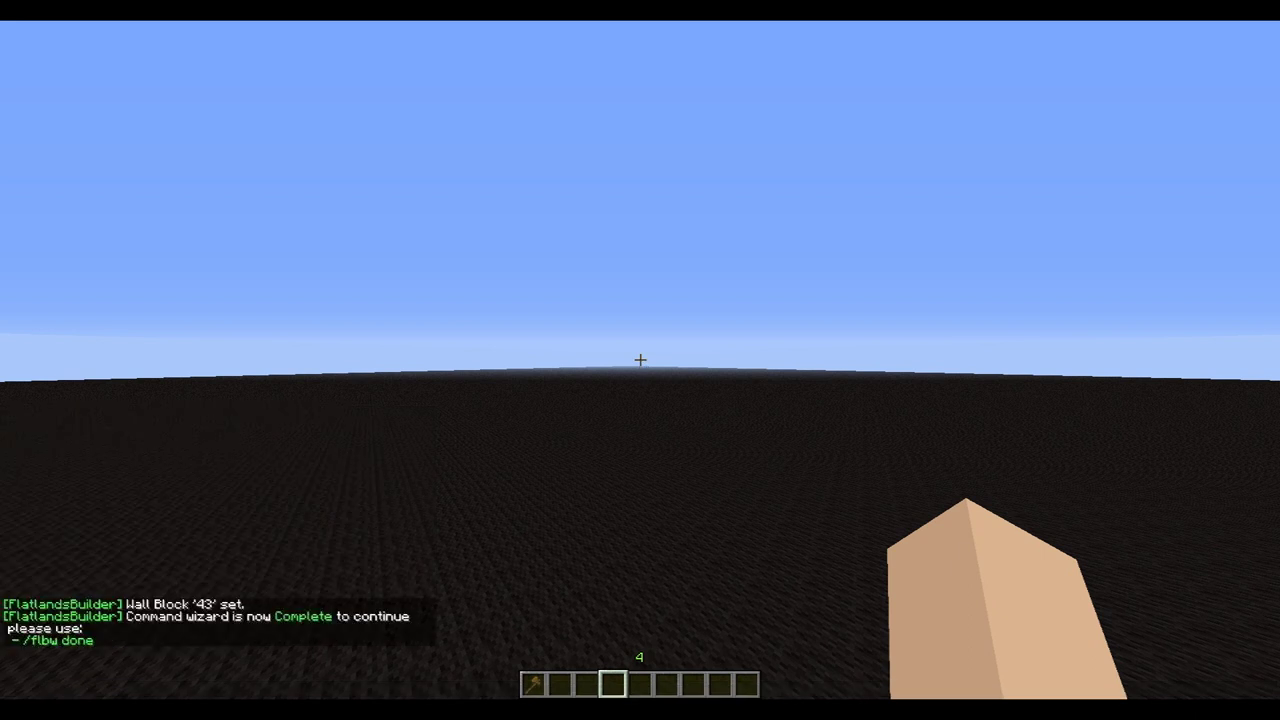
# - Finish the FlatlandsBuilder wizard with /flbw done
pyautogui.press('/')
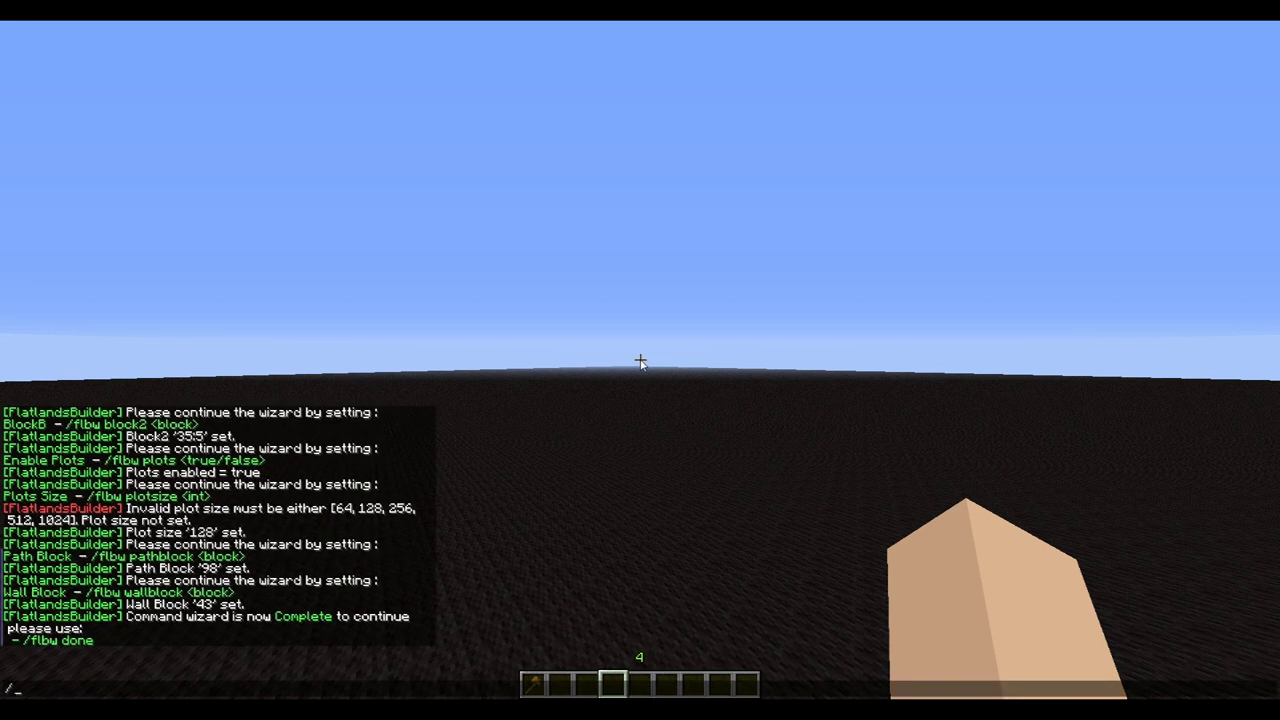
pyautogui.write('flbw done')
pyautogui.press('Return')
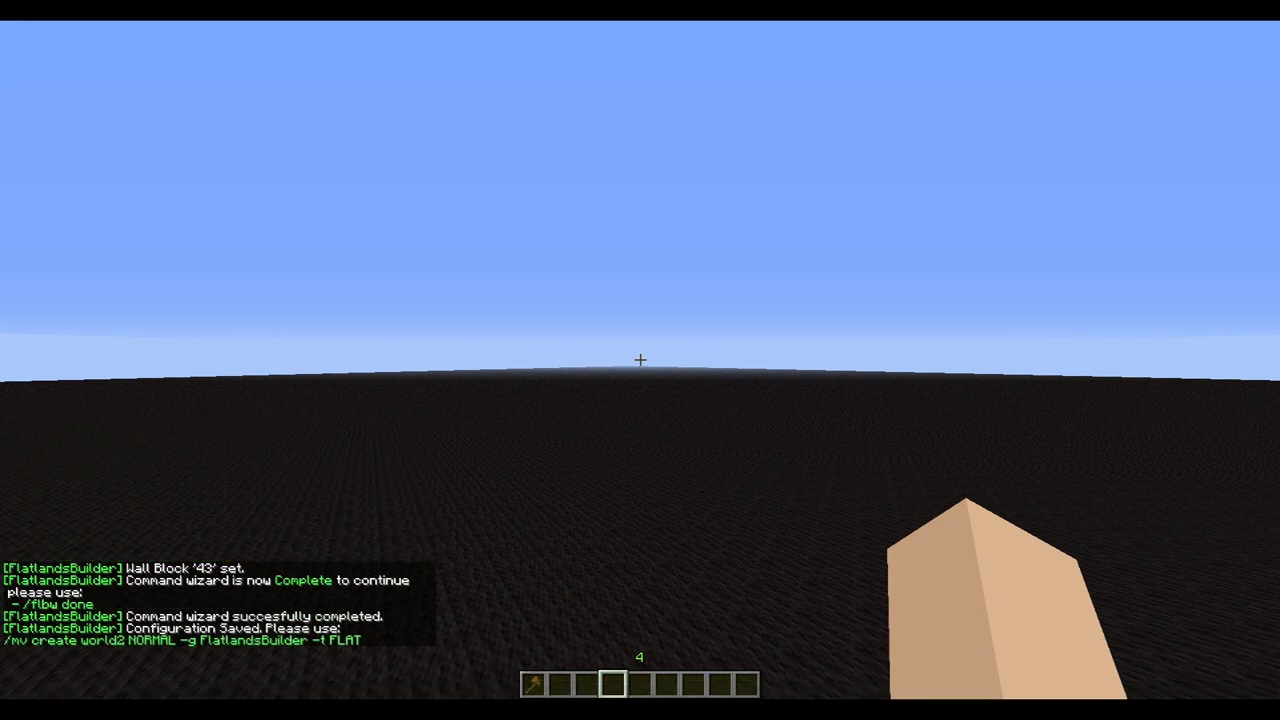
# - Run /mv create world2 NORMAL -g FlatlandsBuilder -t FLAT to generate the world
pyautogui.write('t')
pyautogui.write('/')
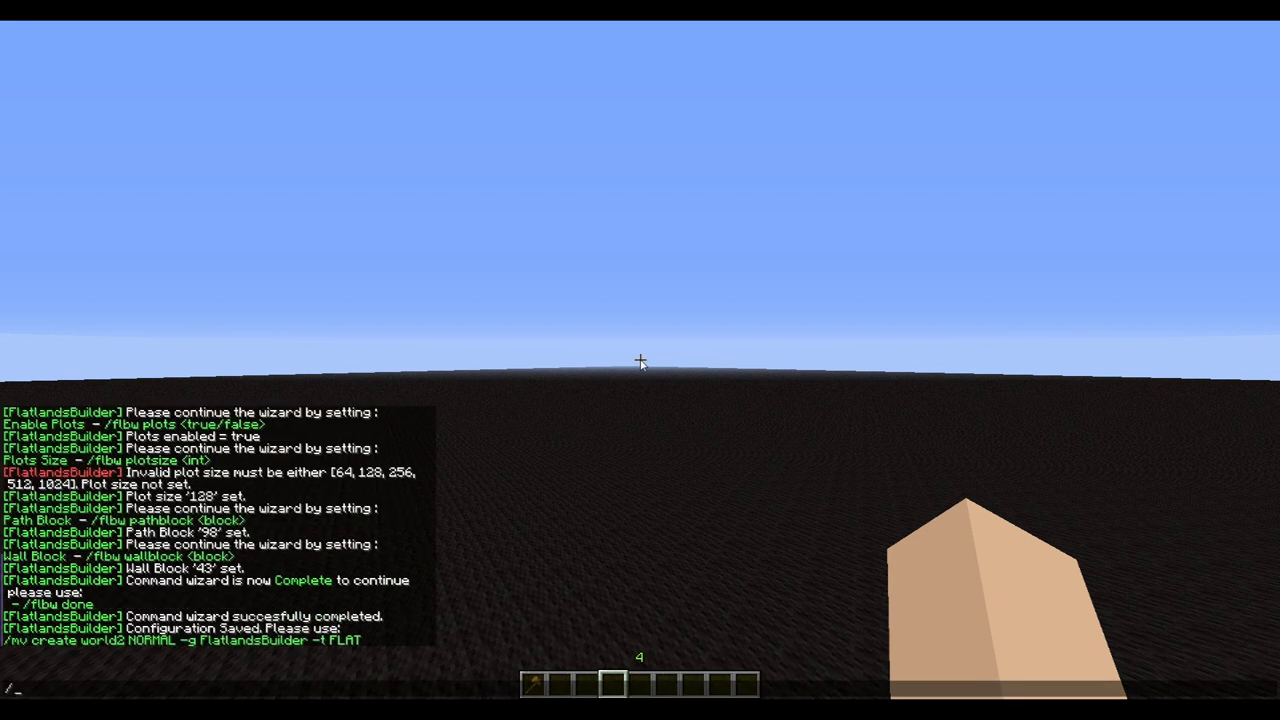
pyautogui.write('mv')
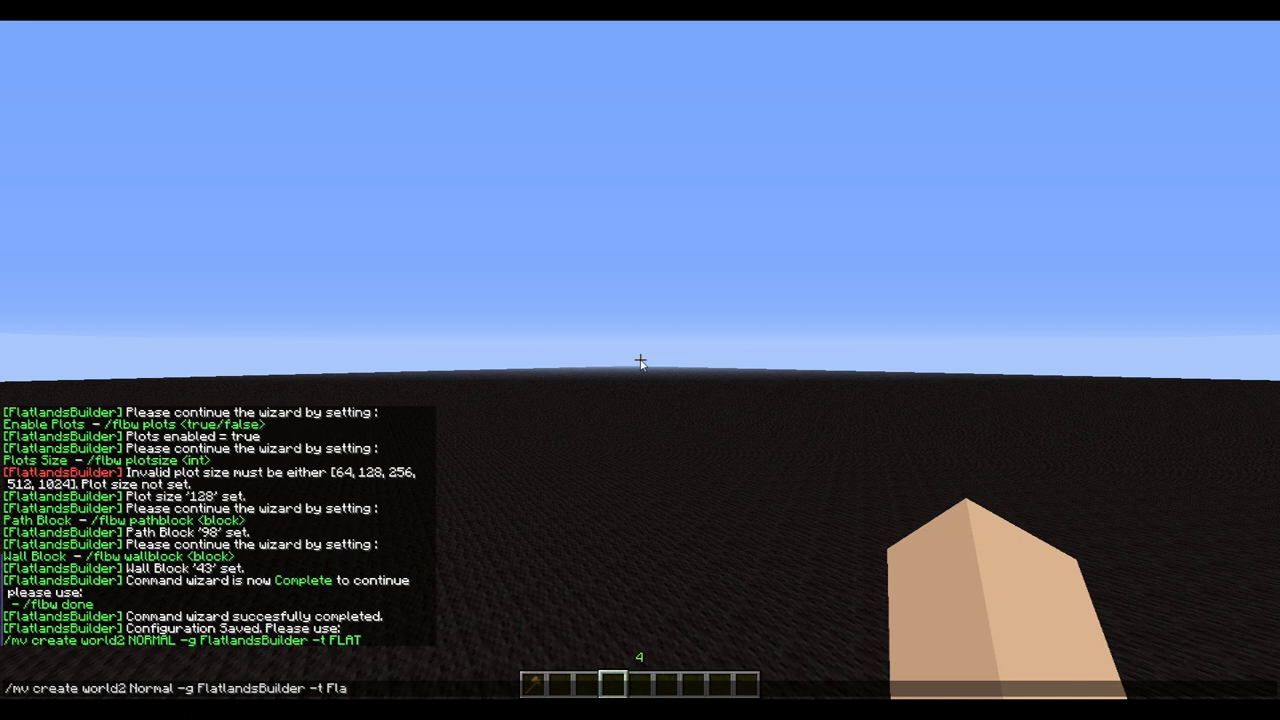
pyautogui.press('Return')
pyautogui.press('t')
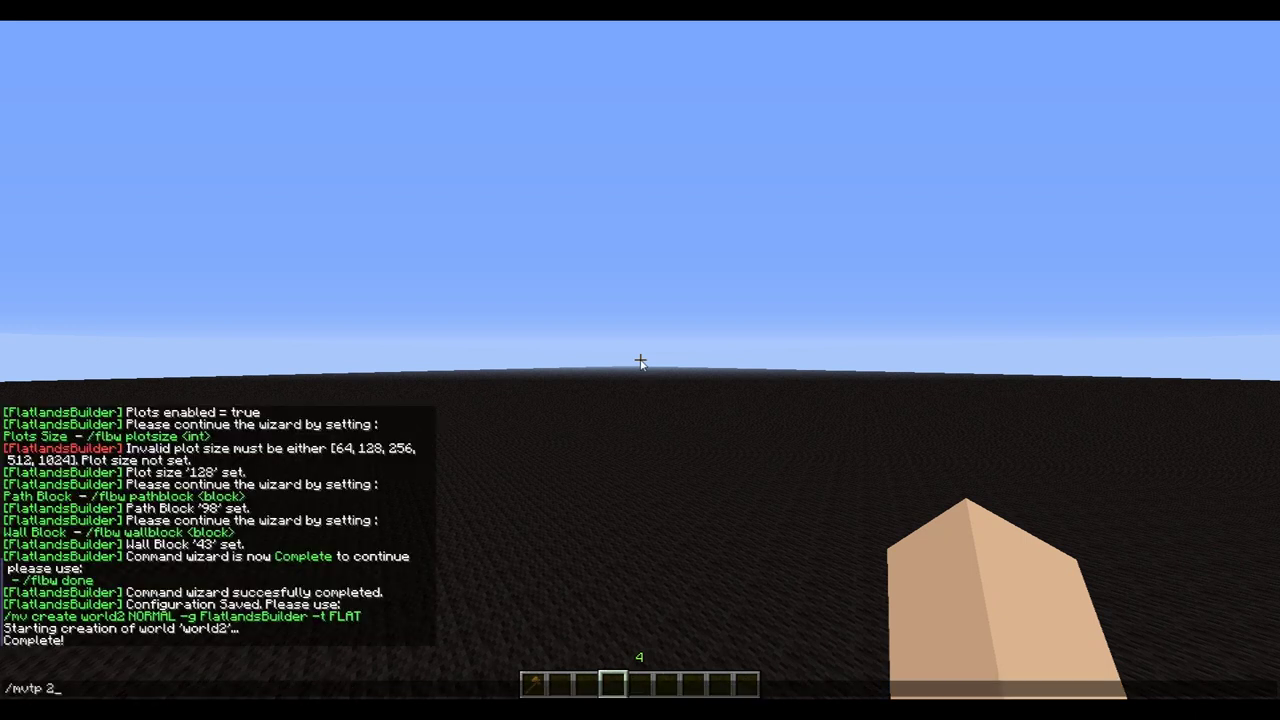
# - Teleport into world2 with /mvtp world2, retrying after a wrong destination name
pyautogui.press('Return')
pyautogui.press('t')
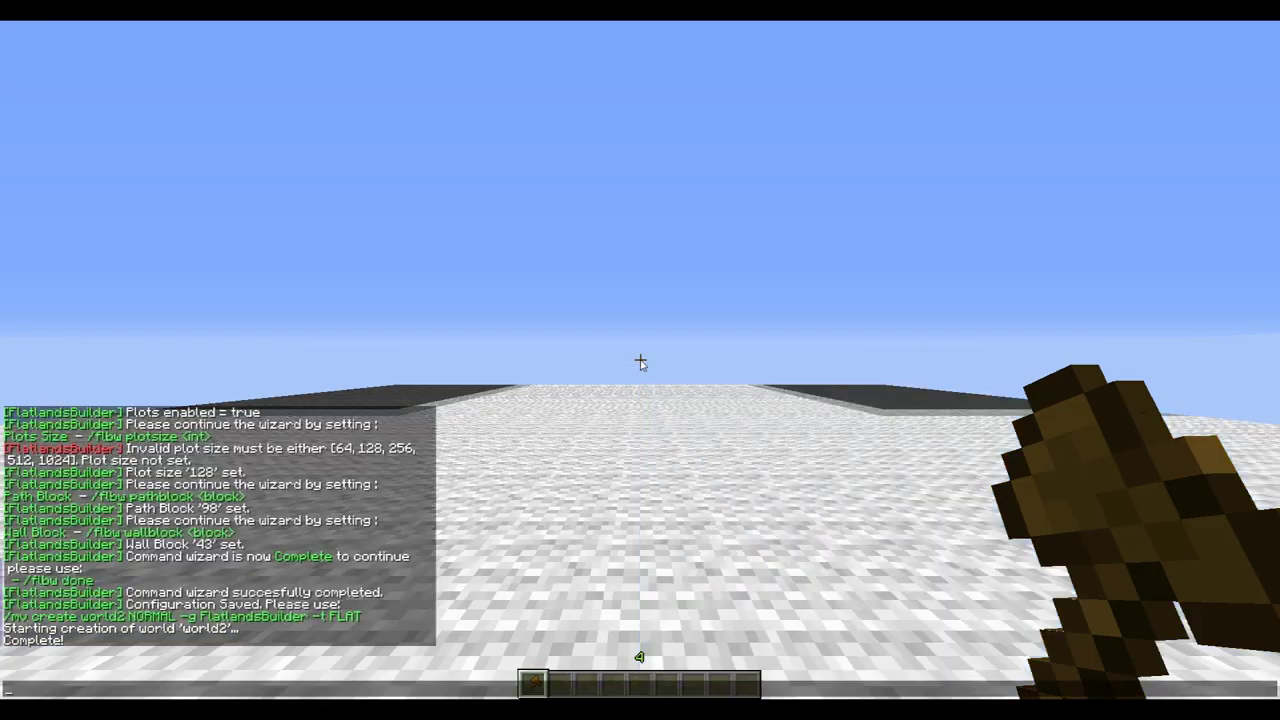
pyautogui.press('Up')
pyautogui.press('Left')
pyautogui.write('world')
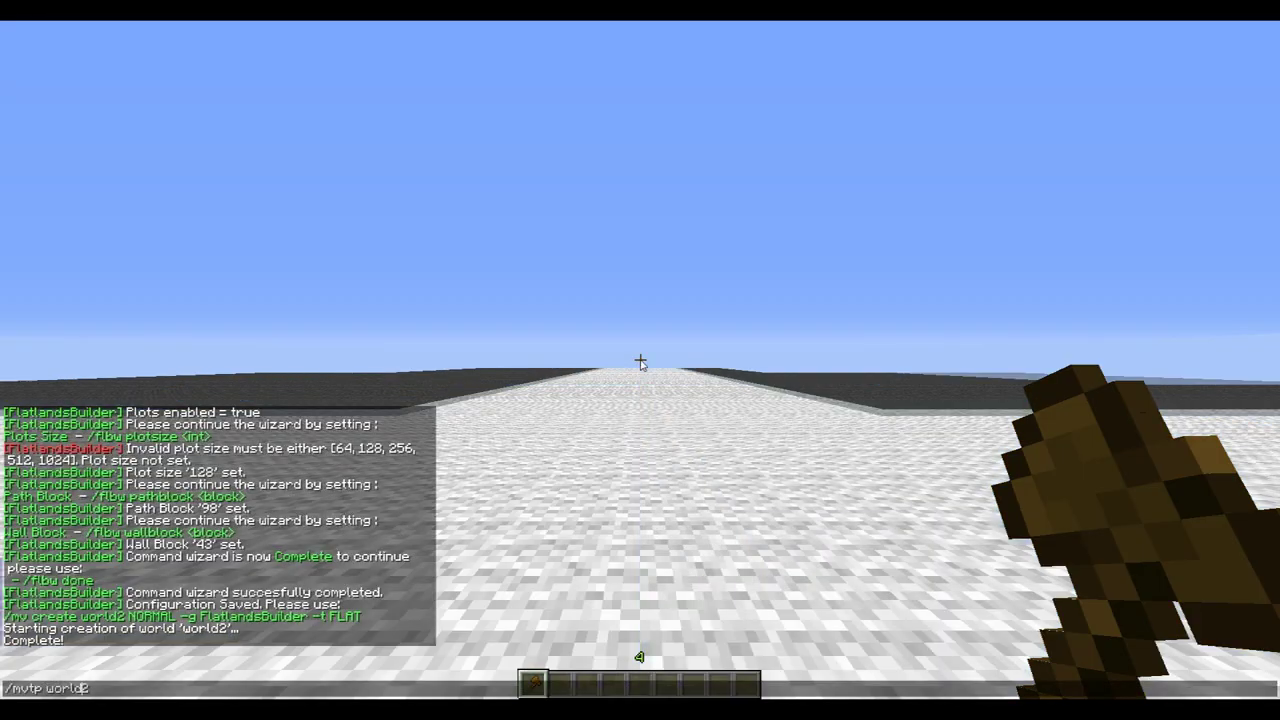
pyautogui.press('Return')
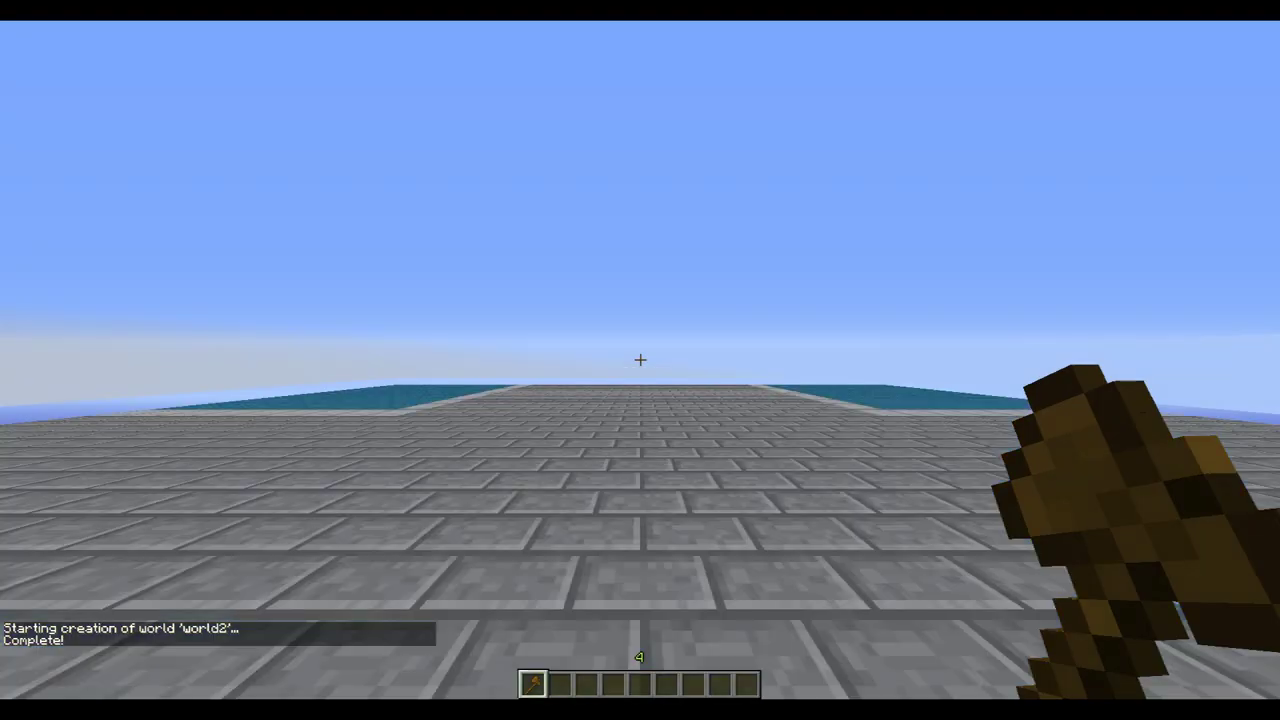
# - Fly up above the stone-brick road to reveal the blue and lime checkerboard plots
pyautogui.press('space')
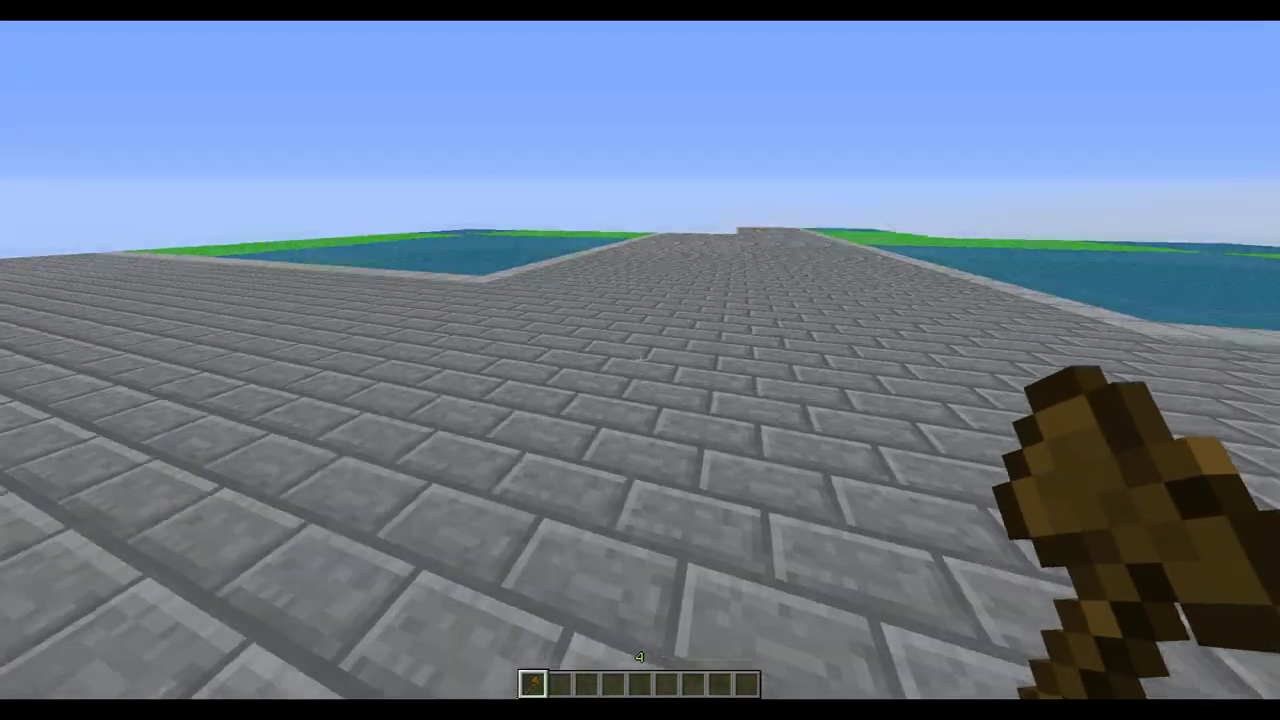
pyautogui.press('space')
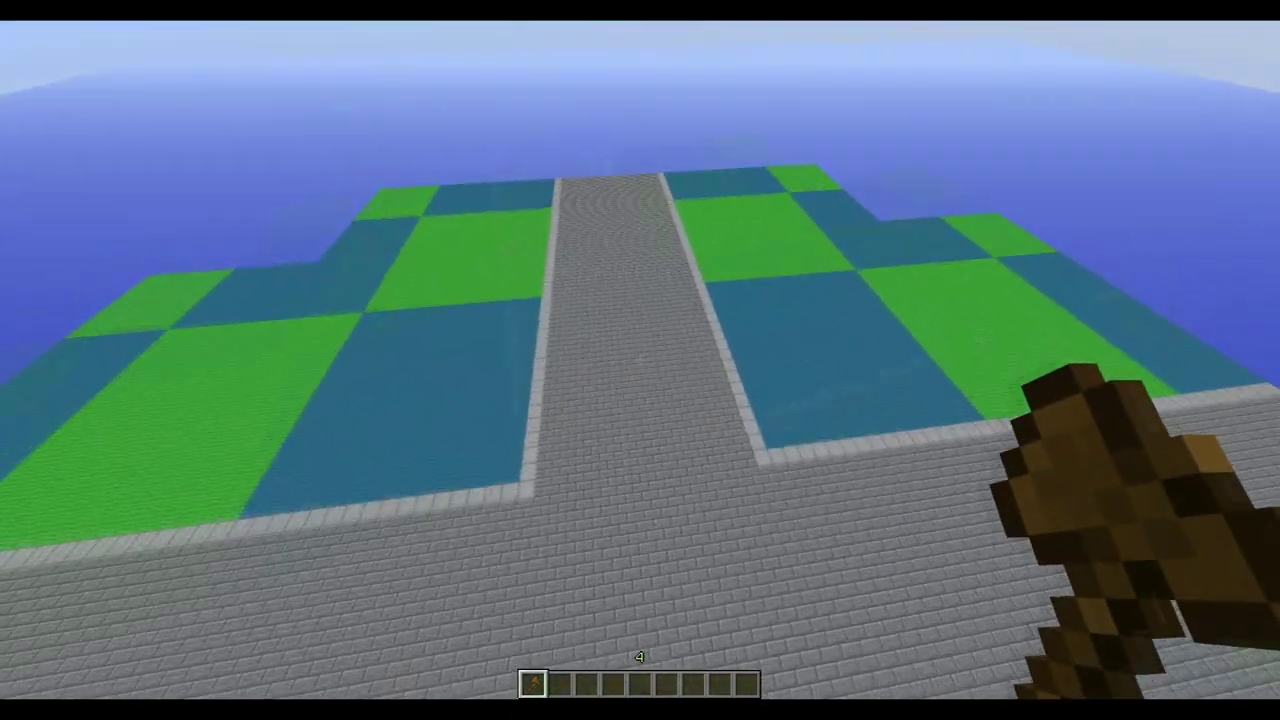
pyautogui.press('w')
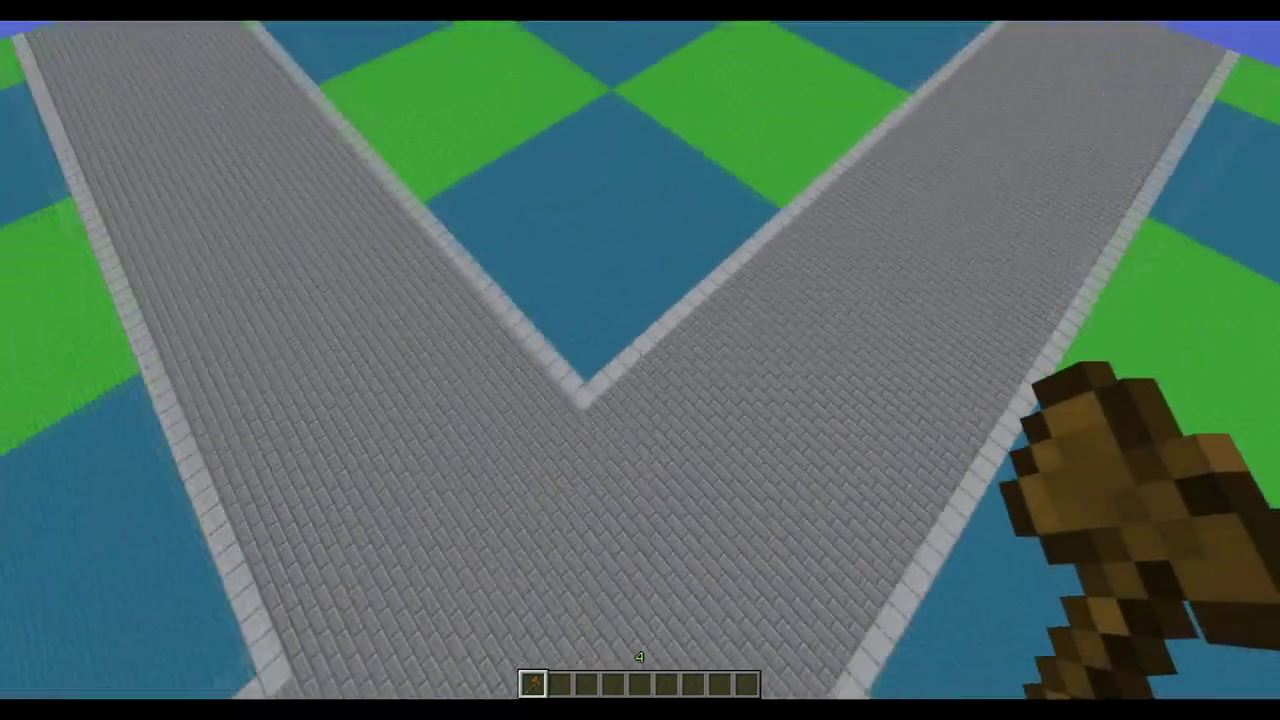
pyautogui.press('shift')
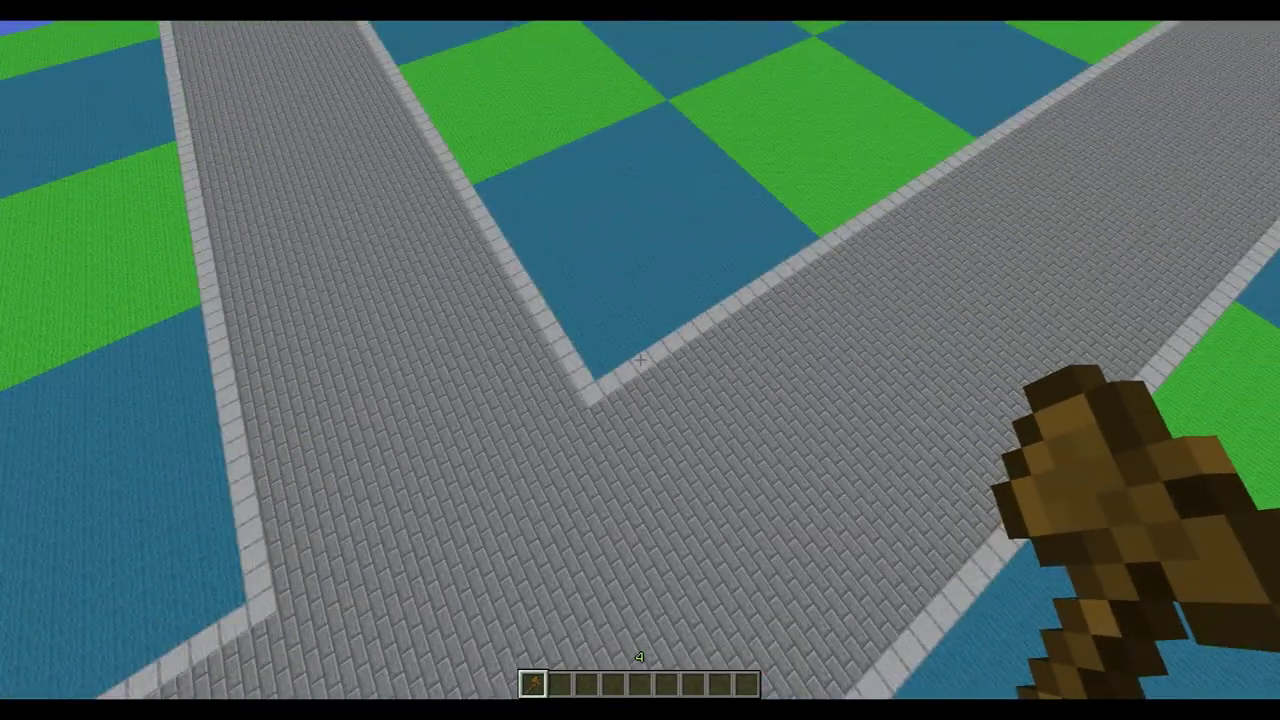
pyautogui.press('space')
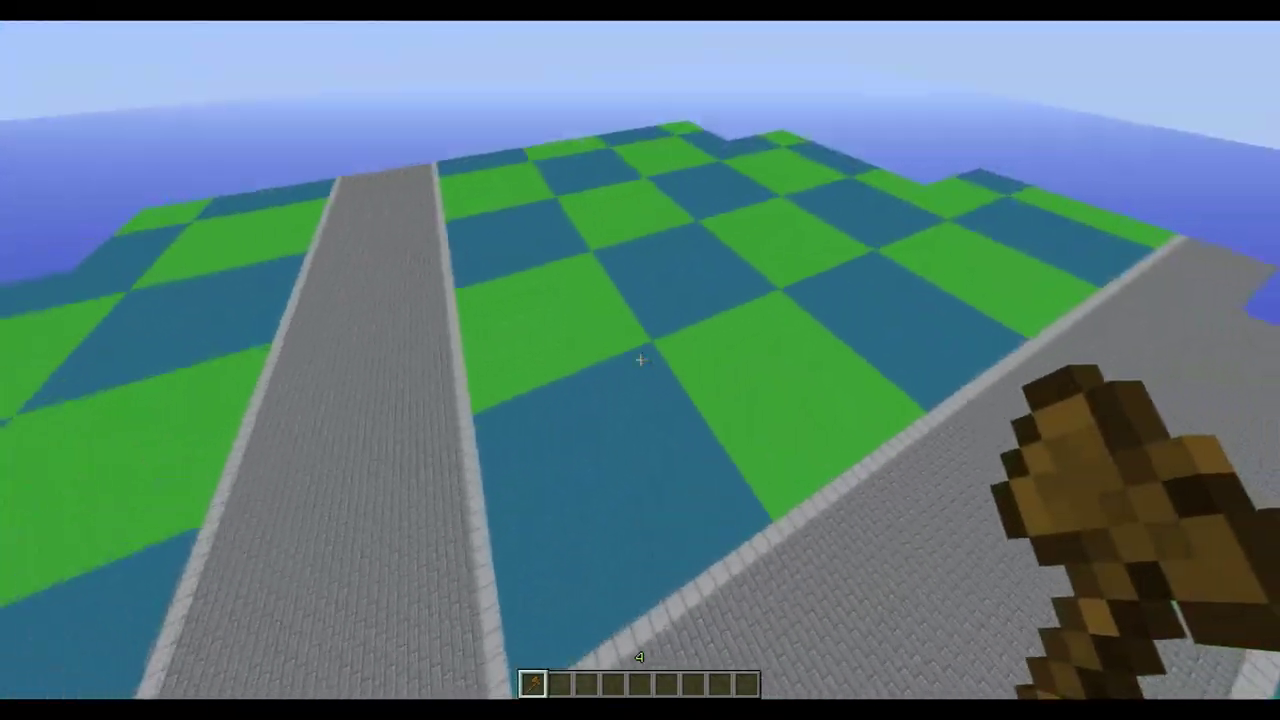
# - Fly across the checkerboard plots toward the curbed road intersections and view them from above
pyautogui.press('w')
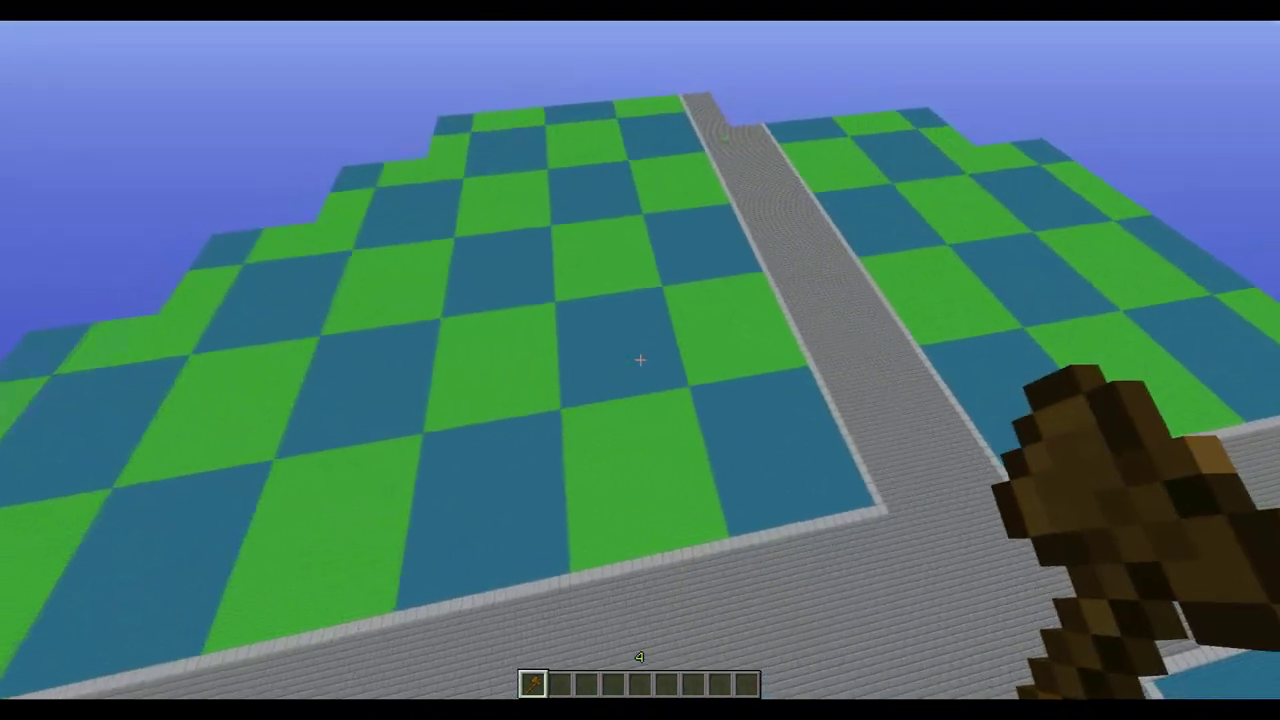
pyautogui.press('w')
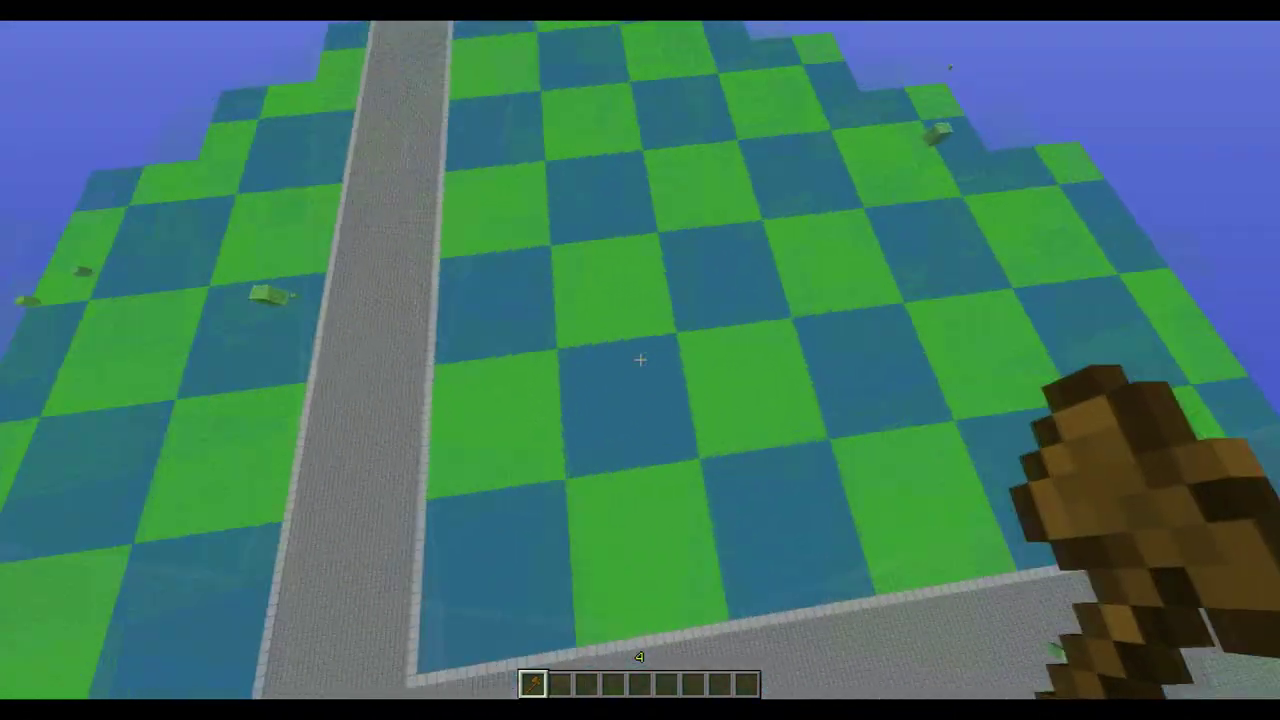
pyautogui.press('w')
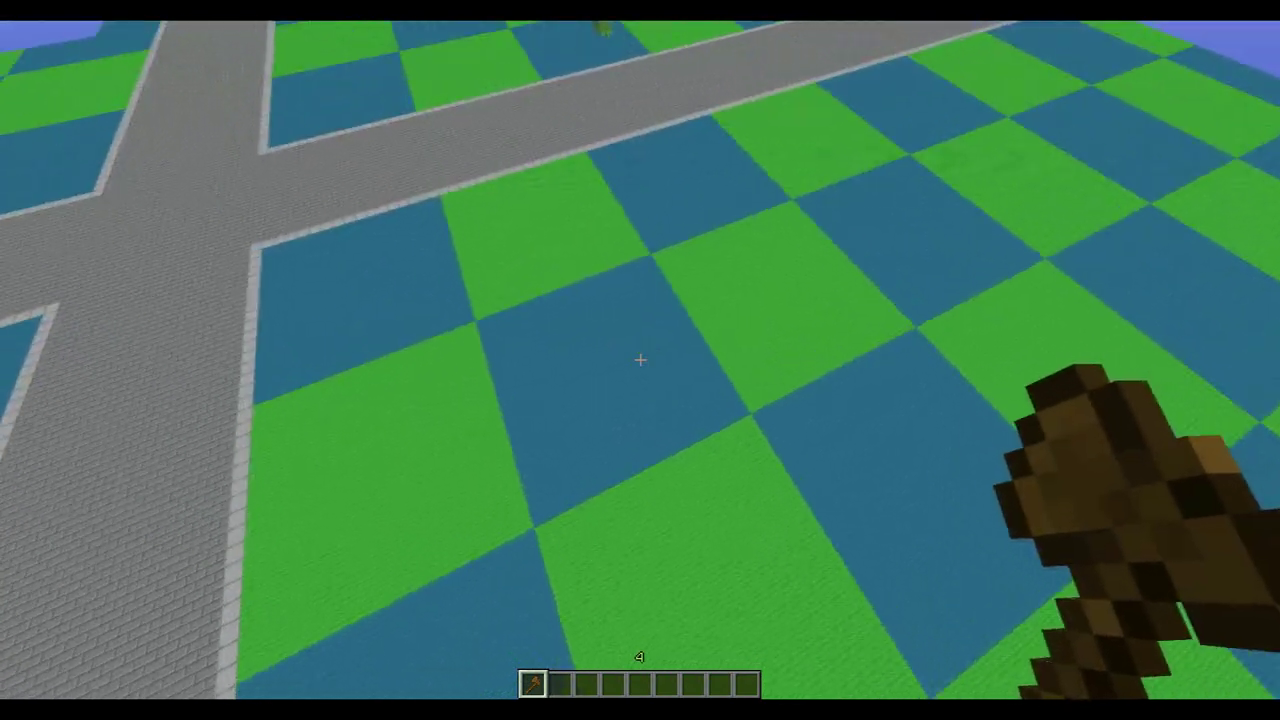
pyautogui.press('w')
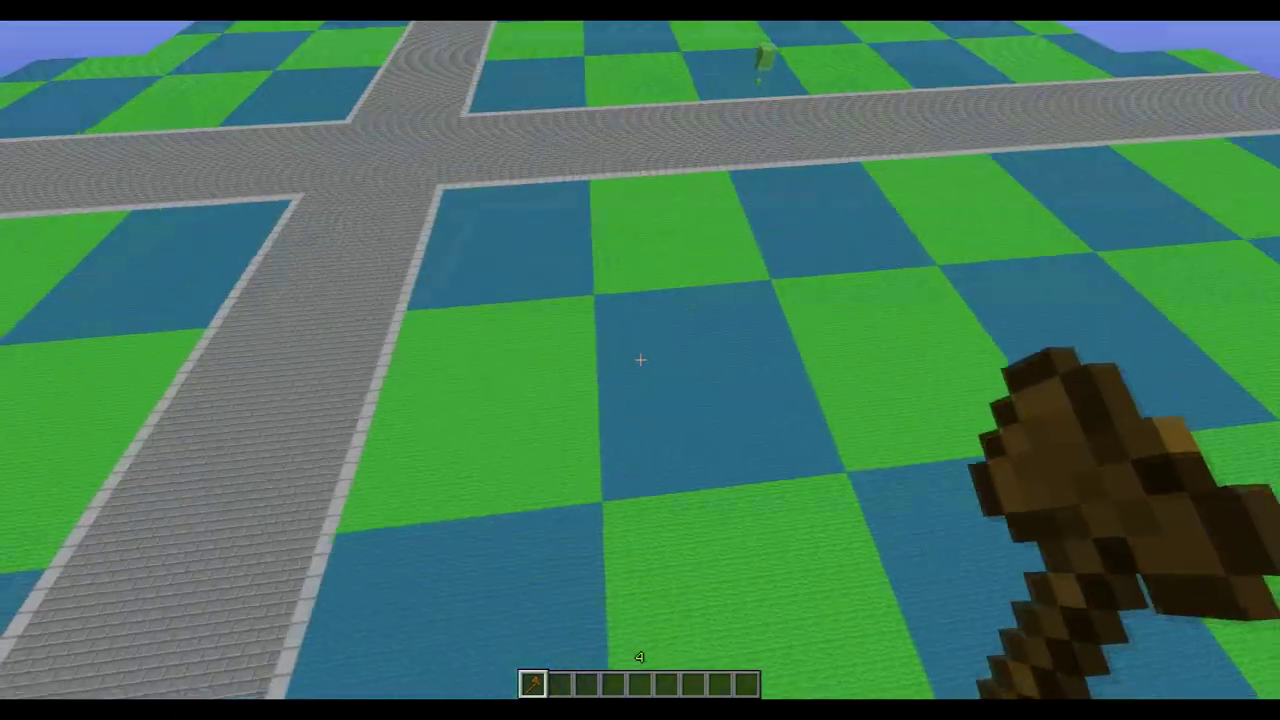
pyautogui.press('w')
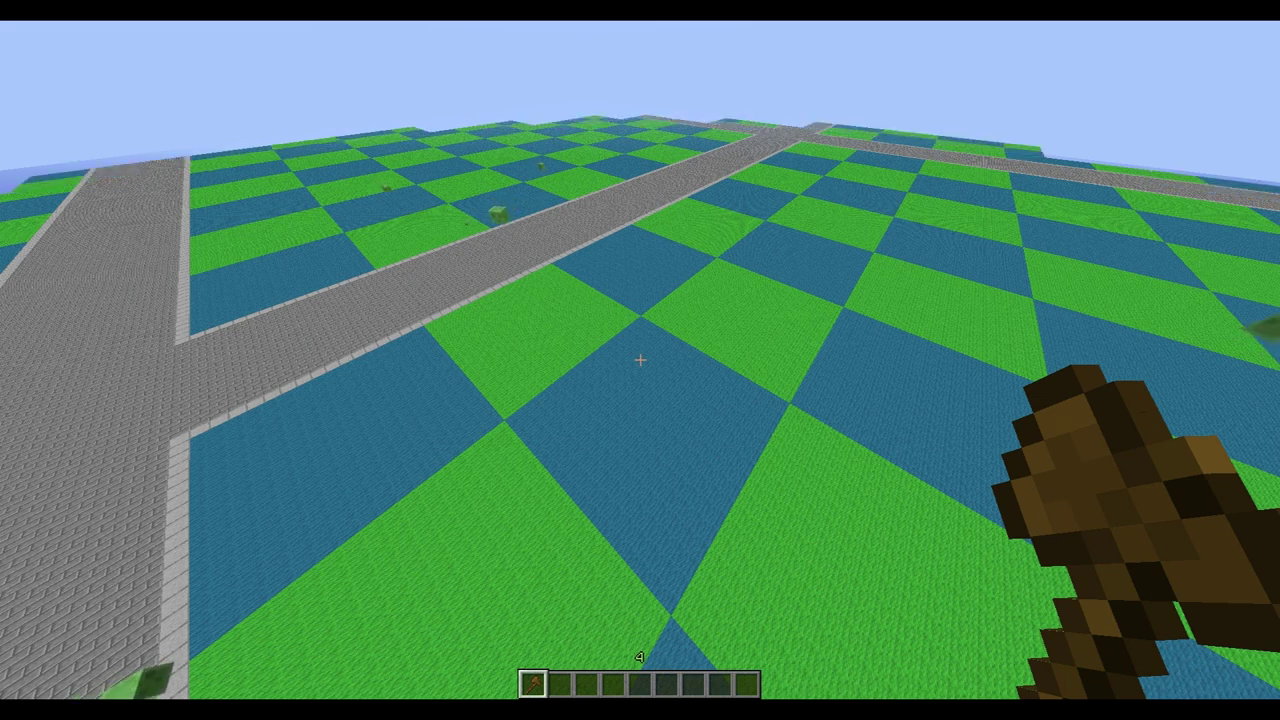
pyautogui.press('w')
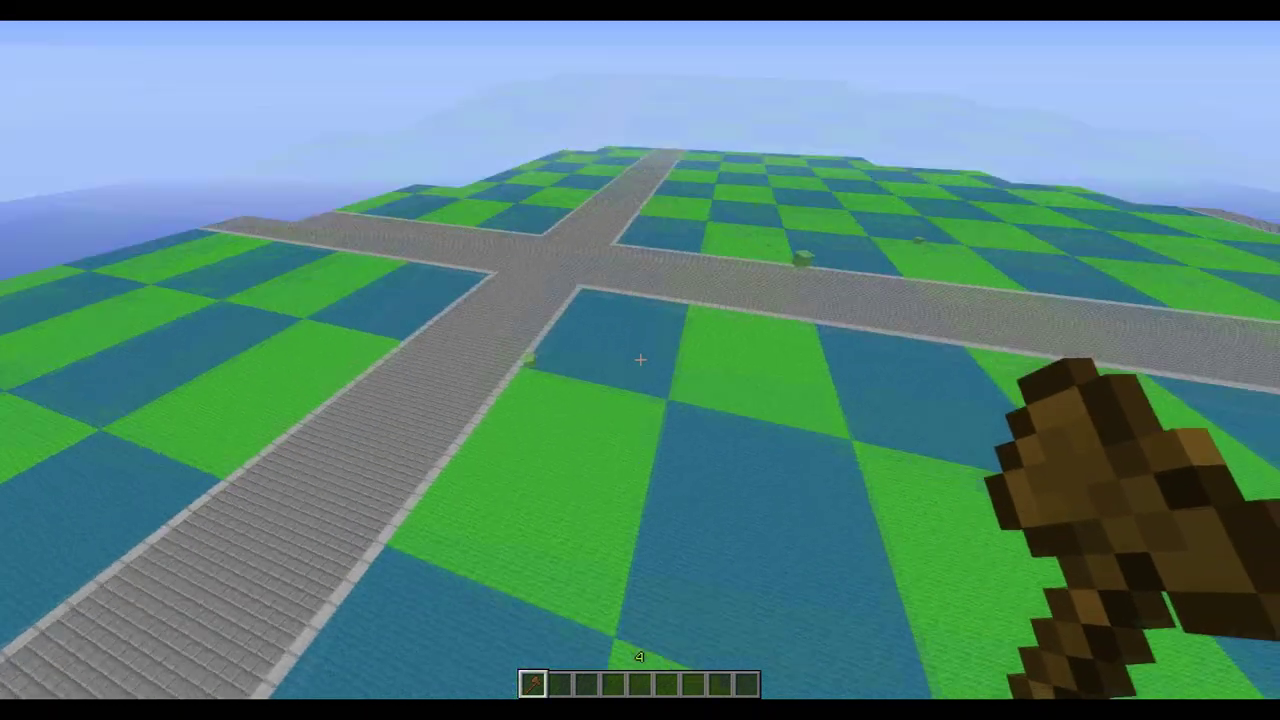
pyautogui.press('w')
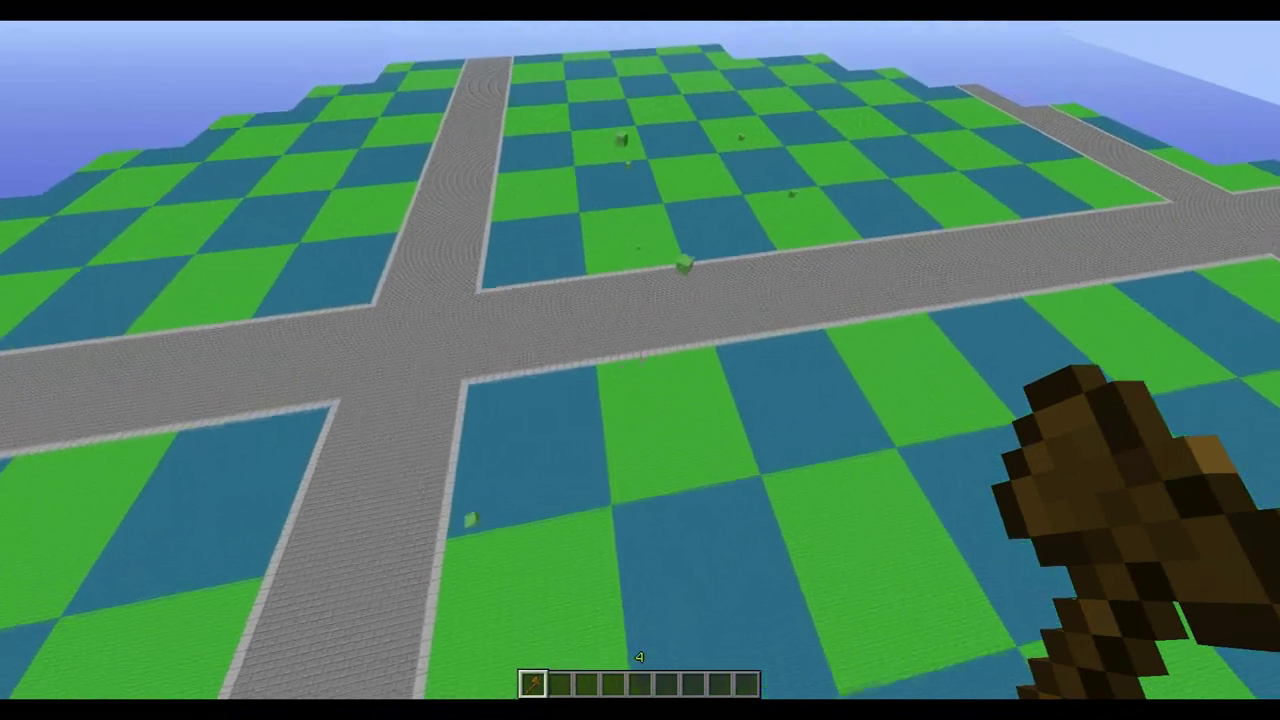
pyautogui.press('space')
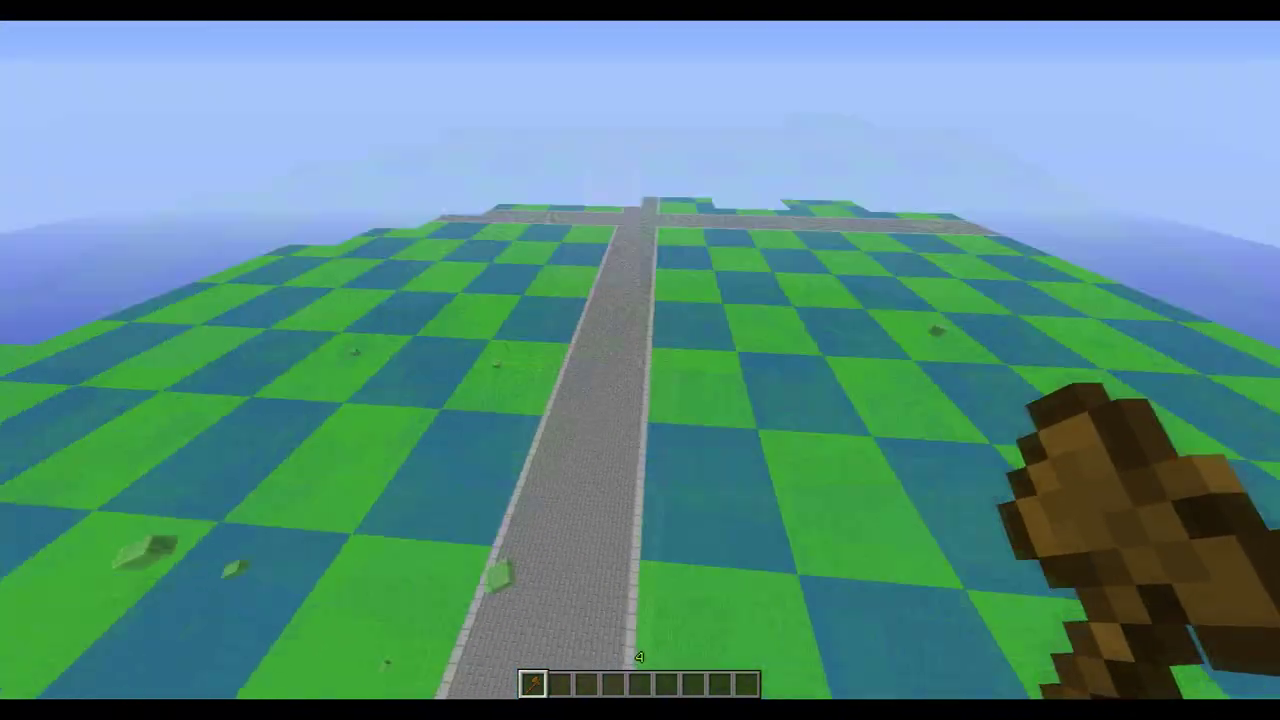
pyautogui.press('w')
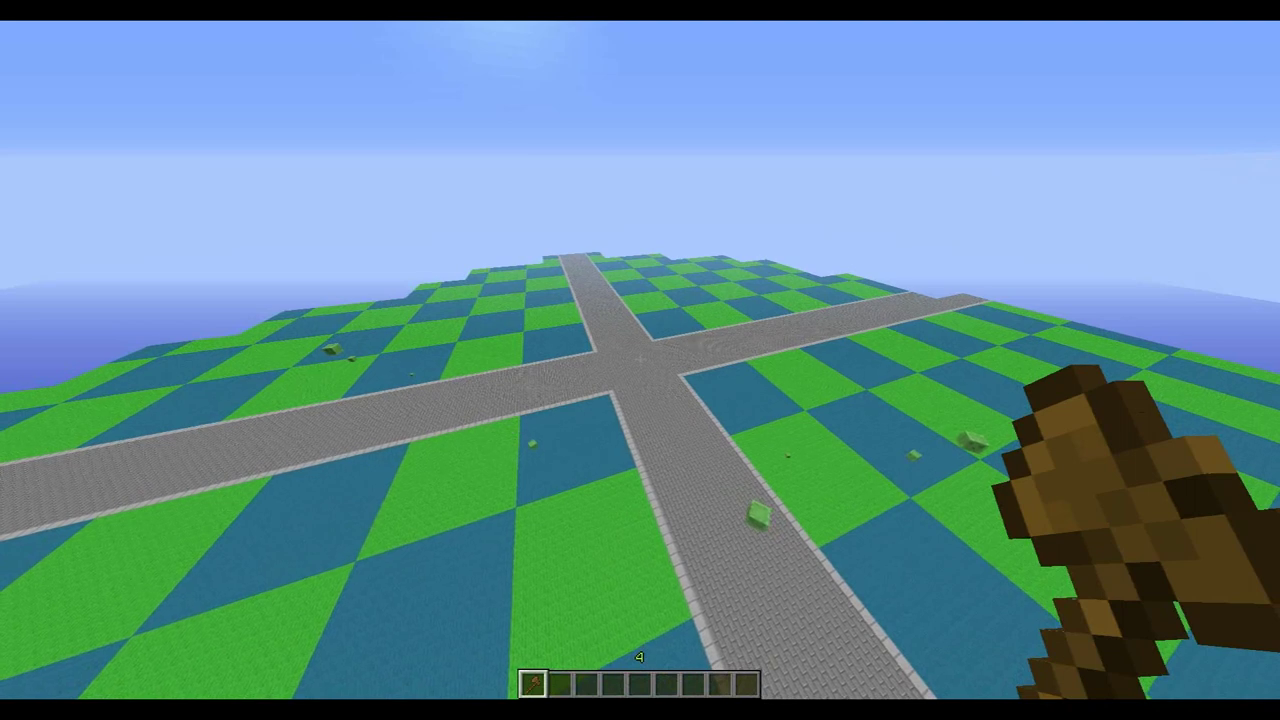
pyautogui.press('s')
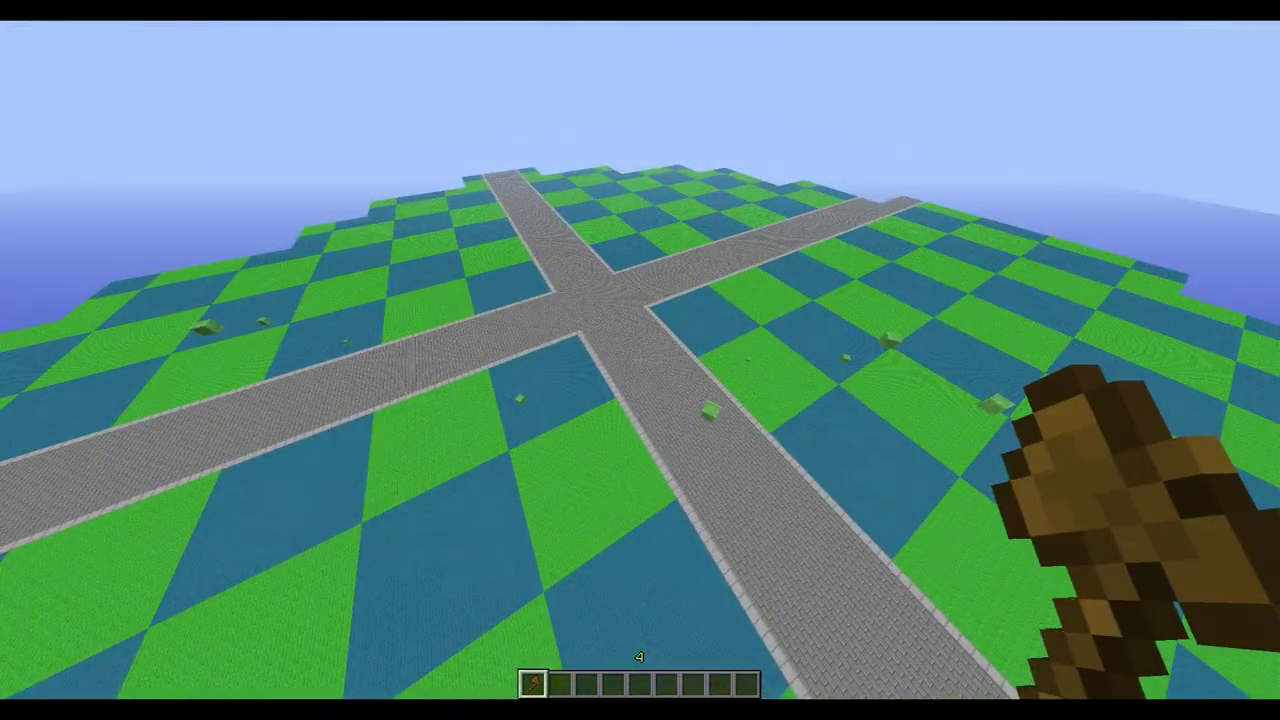